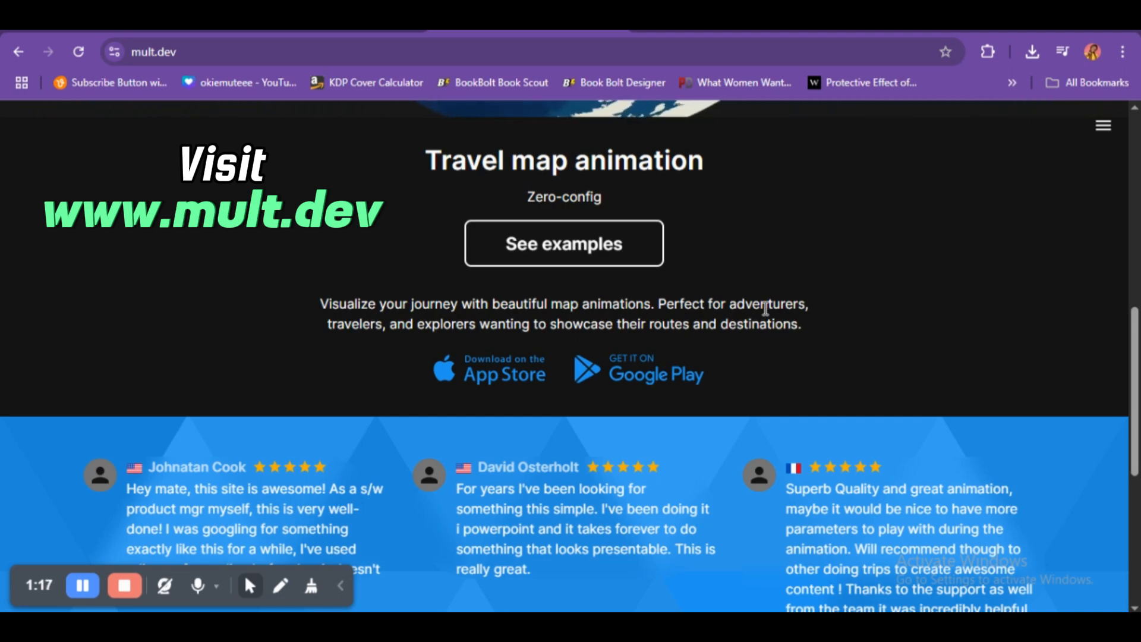
- Open the map animation studio from the mult.dev homepage
scroll(765, 308, up, 1)
scroll(767, 387, up, 6)
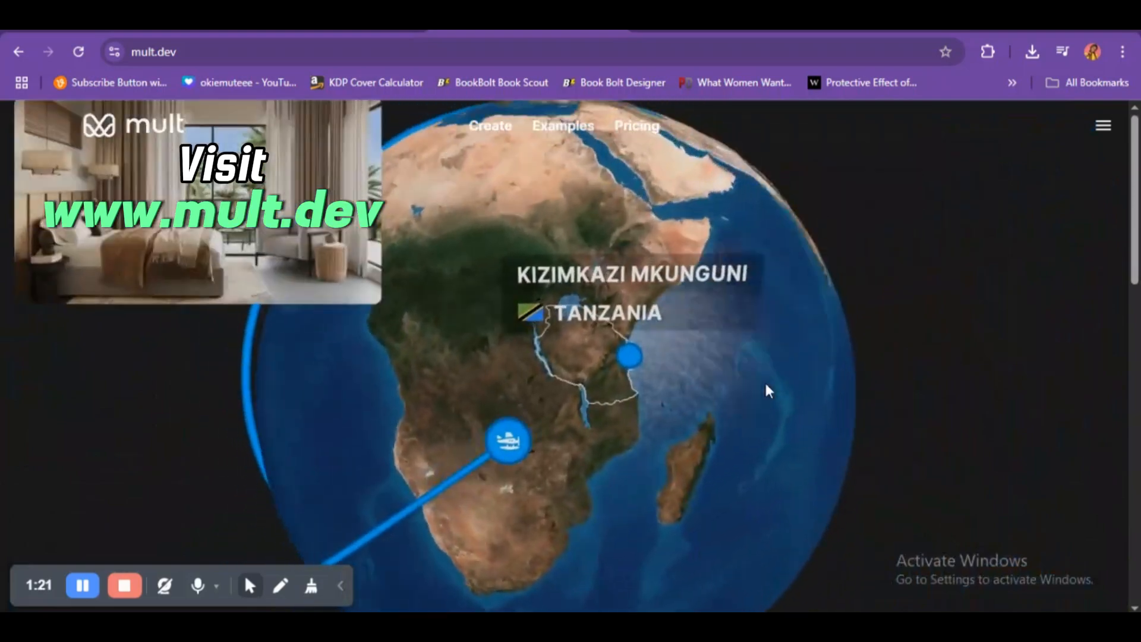
scroll(768, 337, down, 4)
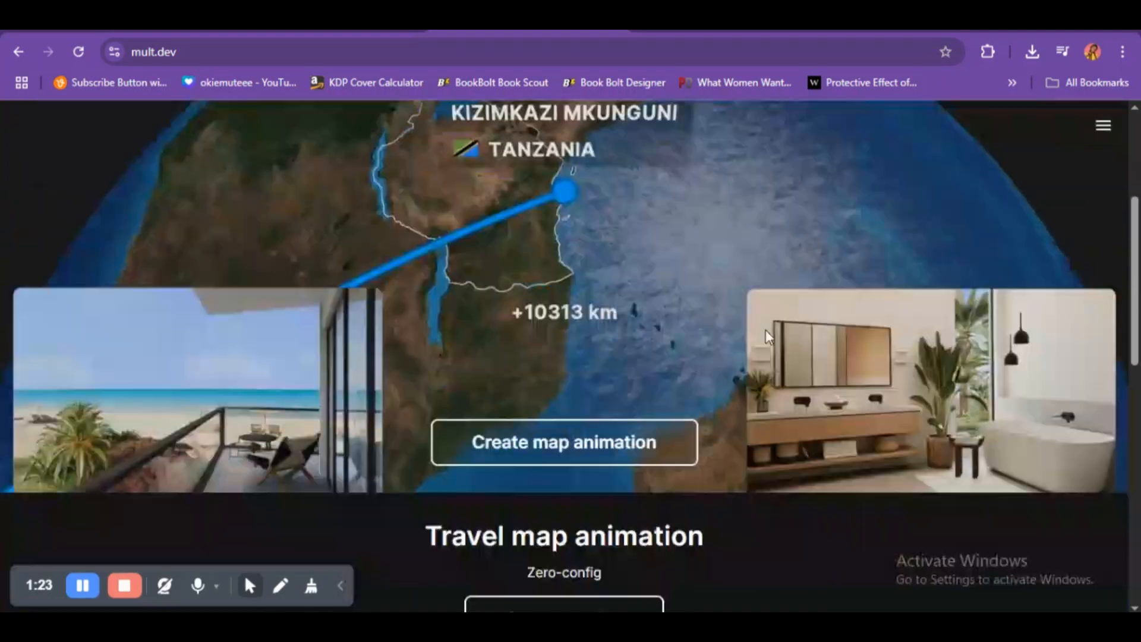
click(515, 321)
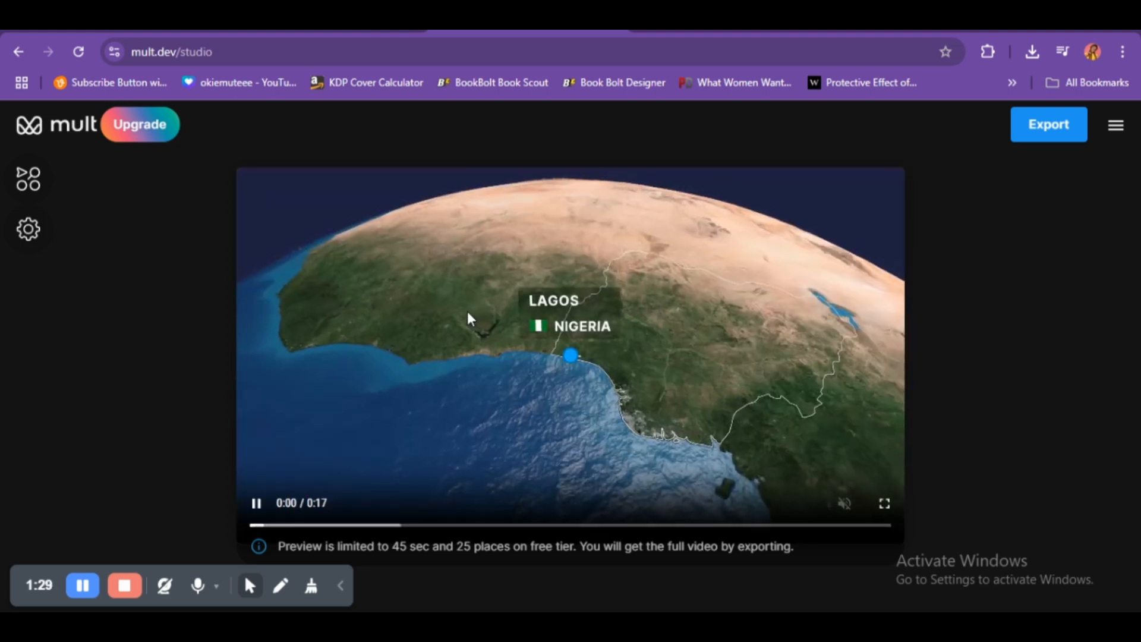
click(341, 585)
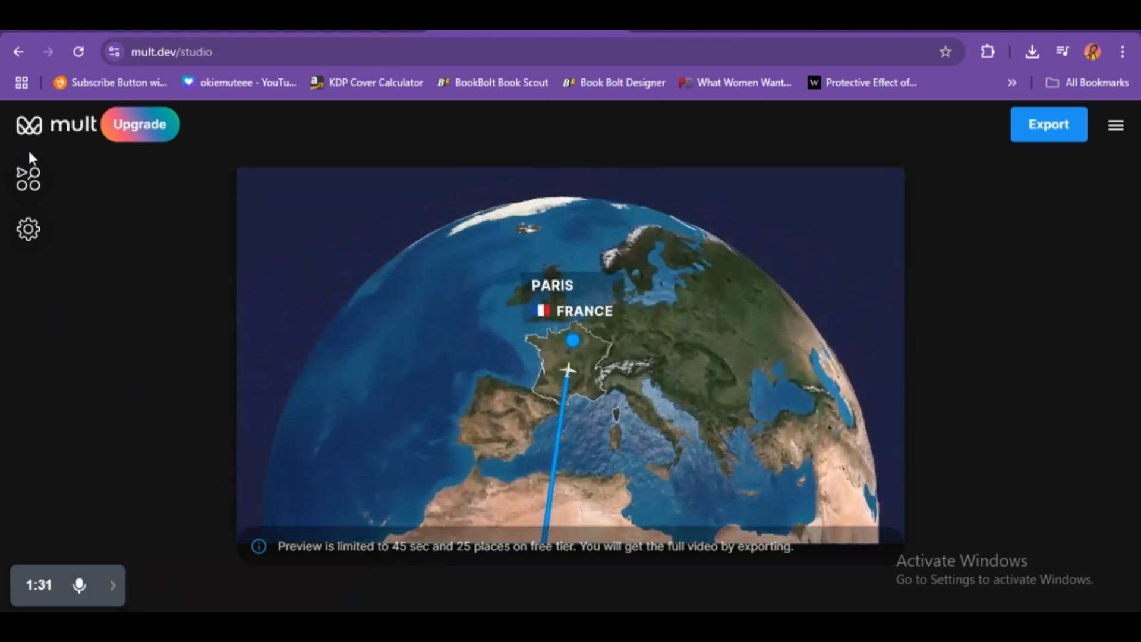
- Open the route editor and delete all existing stops, from Lagos through Accra
click(28, 179)
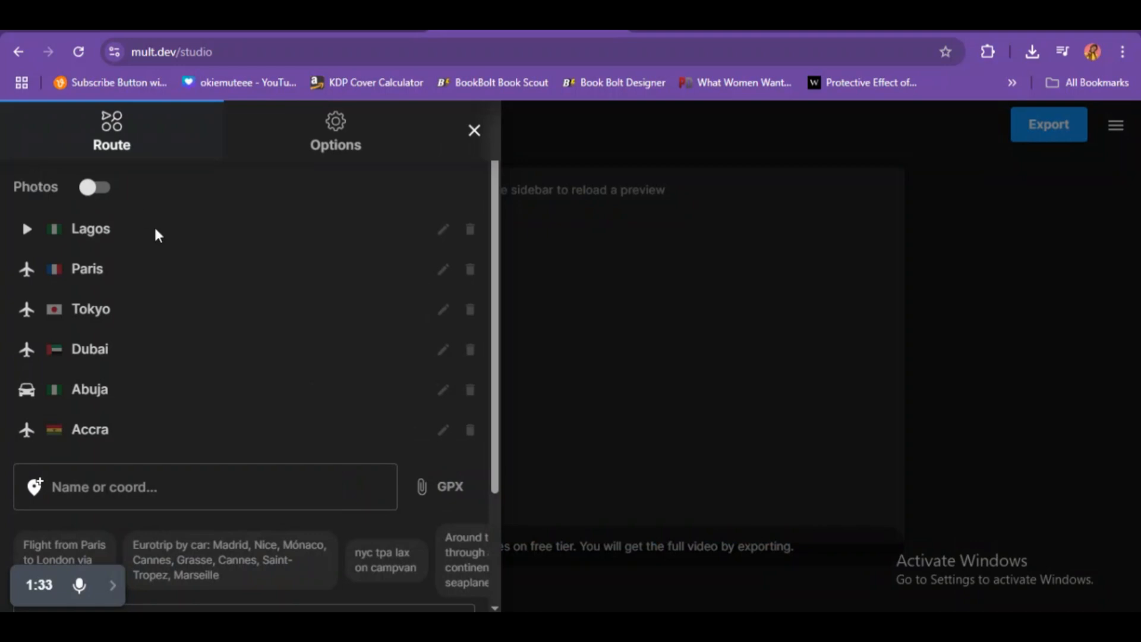
scroll(133, 258, down, 1)
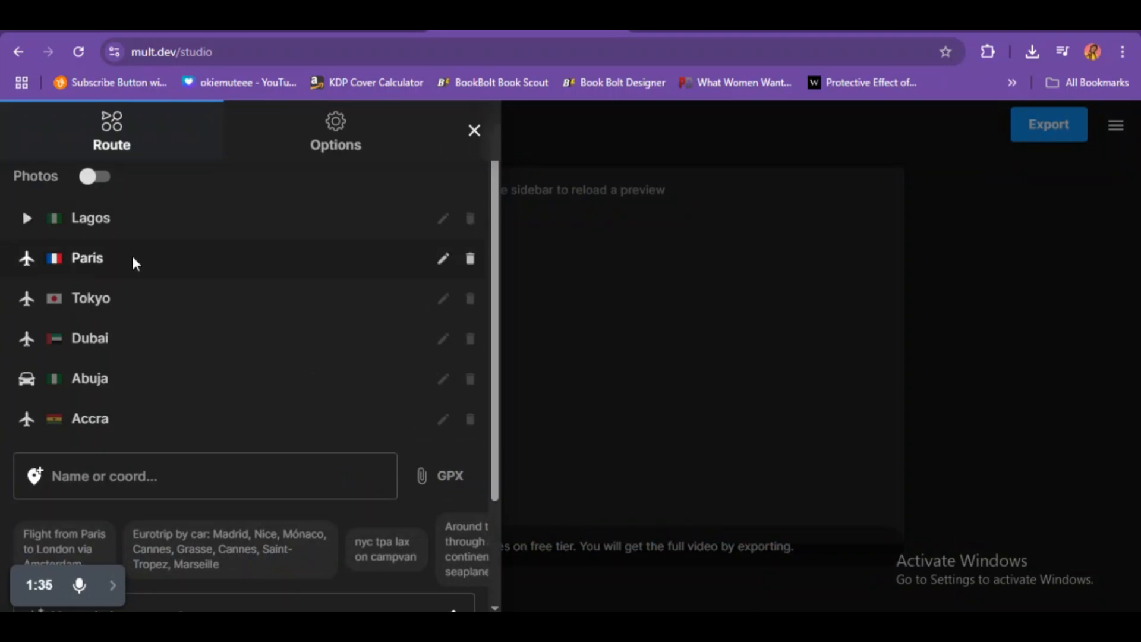
scroll(133, 262, down, 3)
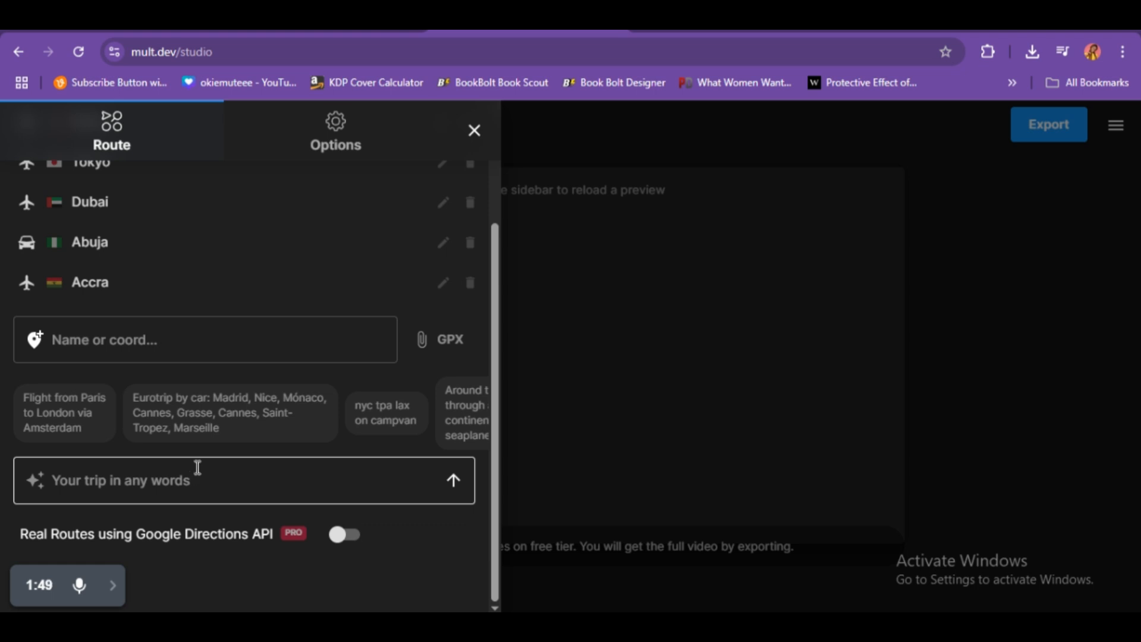
scroll(220, 405, up, 3)
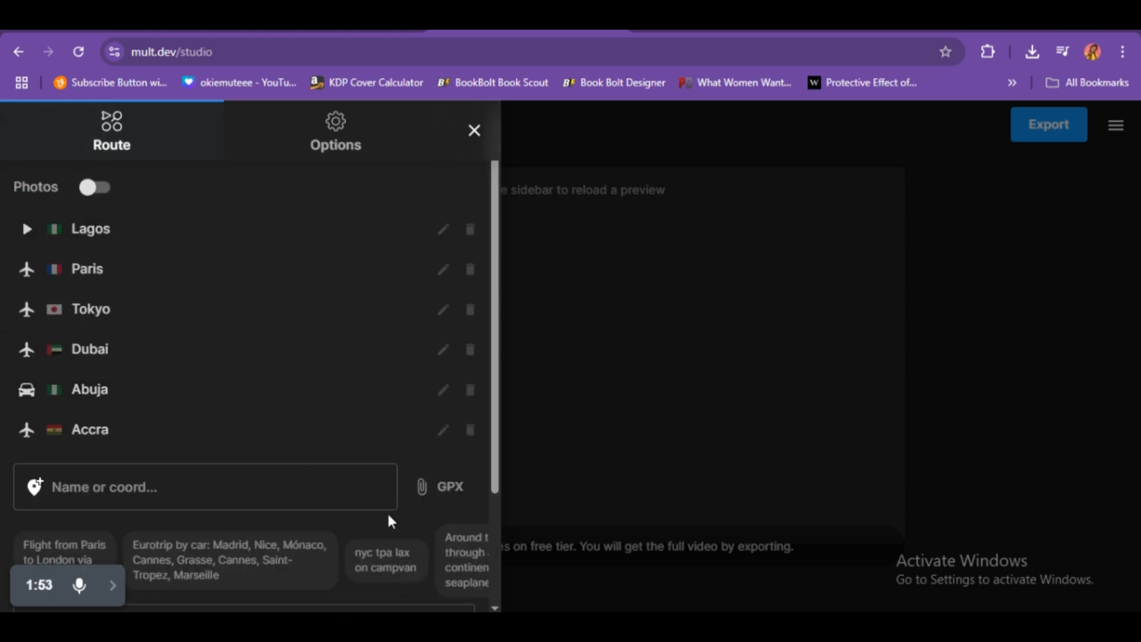
scroll(334, 481, down, 3)
scroll(334, 482, up, 3)
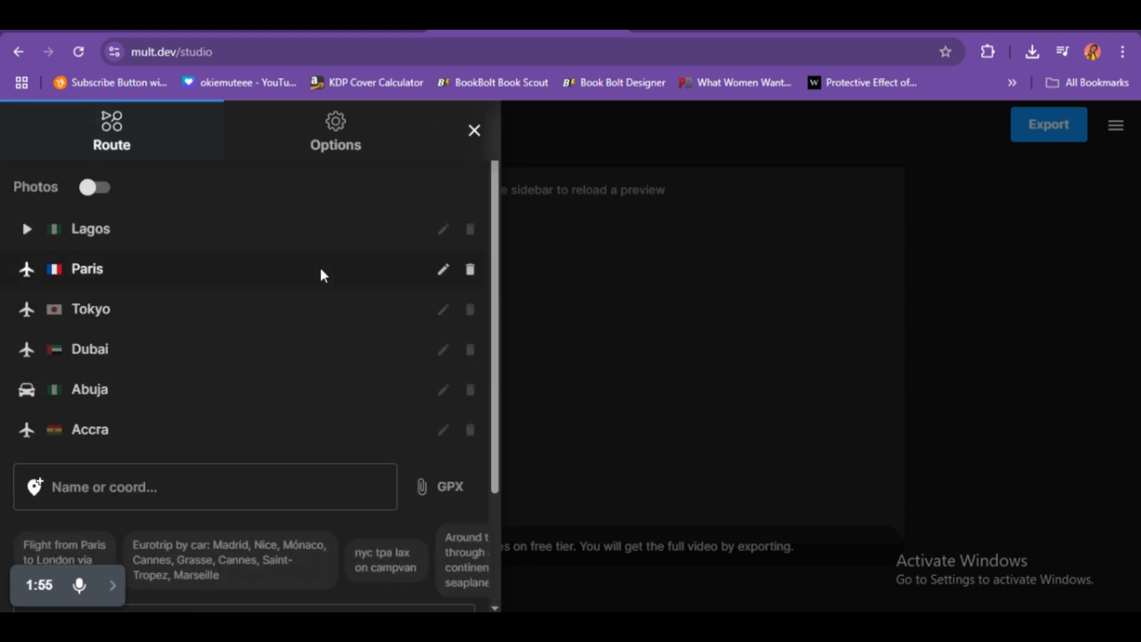
click(471, 233)
click(471, 229)
click(470, 267)
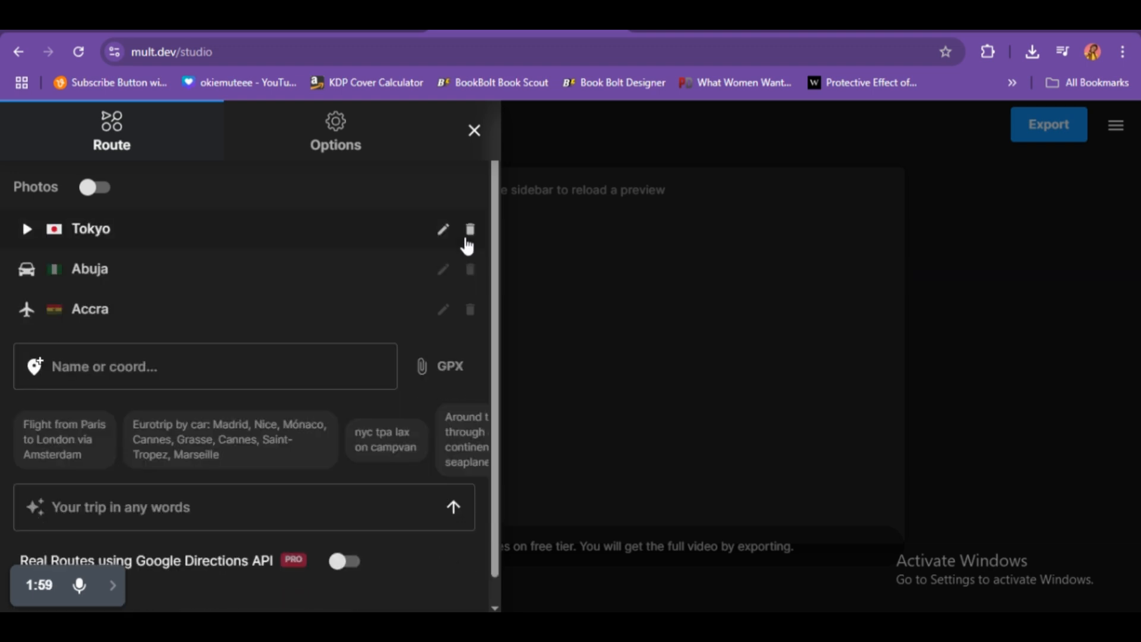
click(469, 232)
click(476, 271)
click(482, 232)
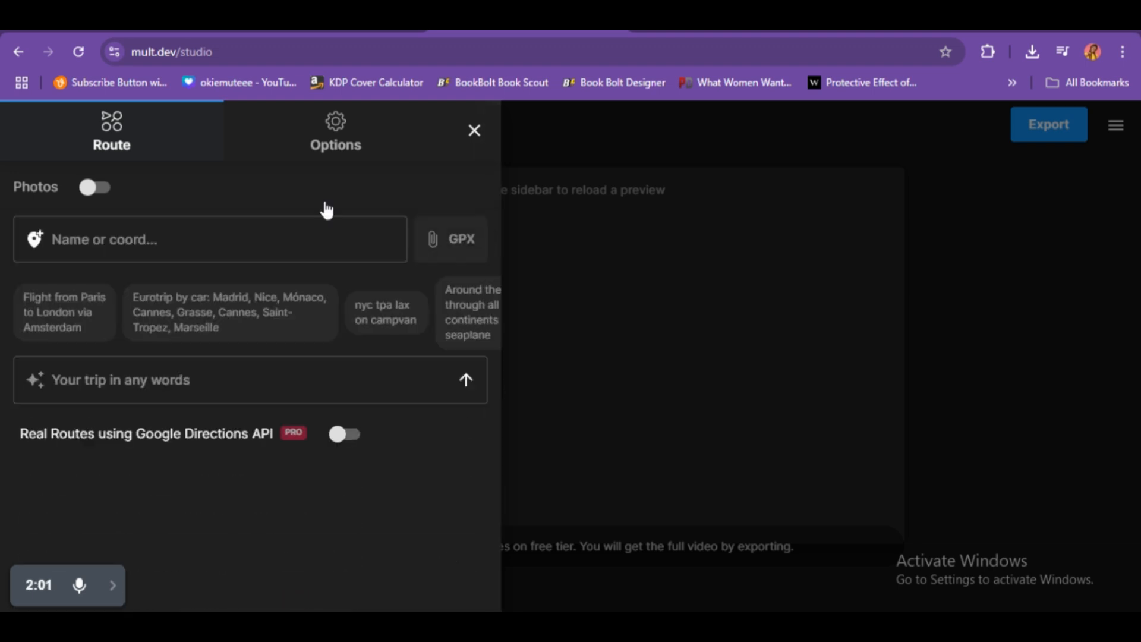
- Try to turn on photos for the route and dismiss the upgrade offer
click(90, 188)
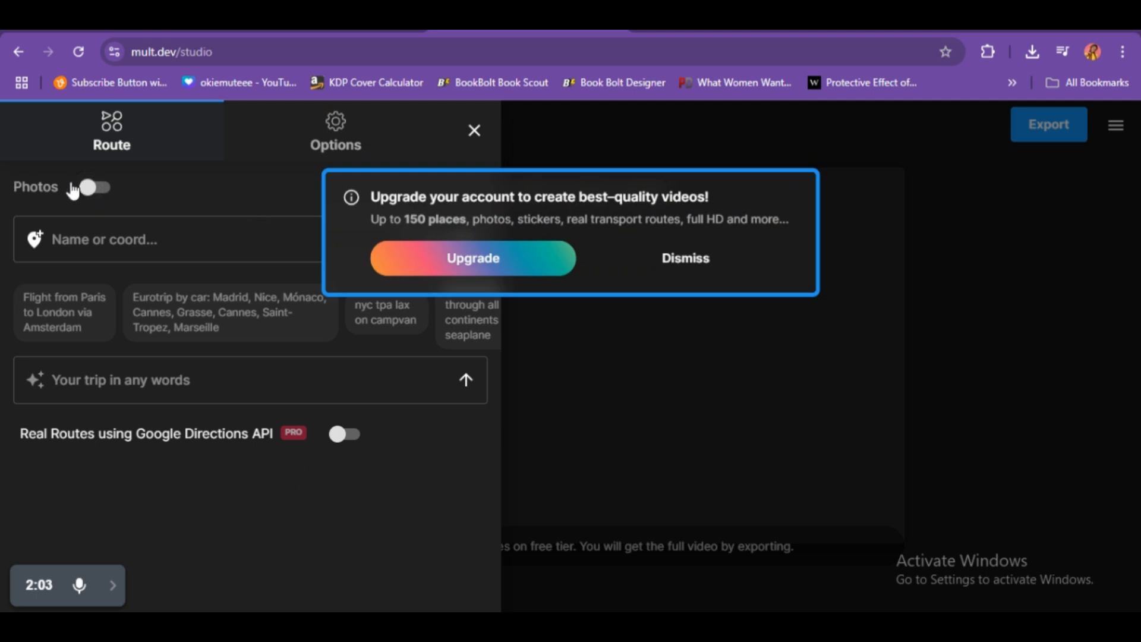
click(658, 260)
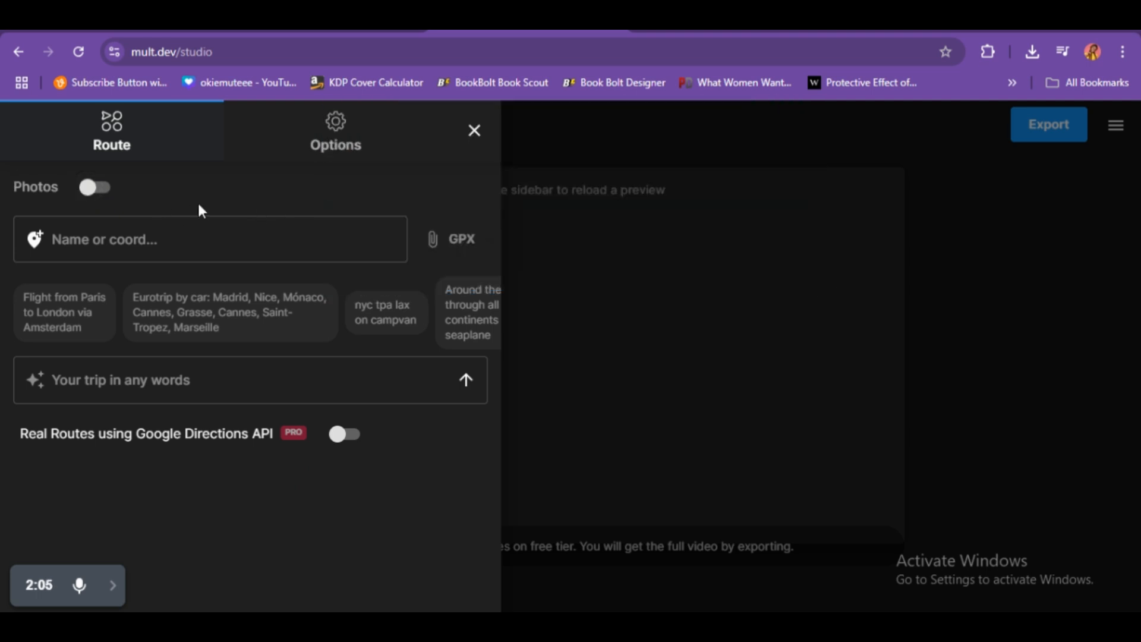
- Generate a route from the trip description "Dubai to france to japan to india to moroco and nigeria"
click(275, 384)
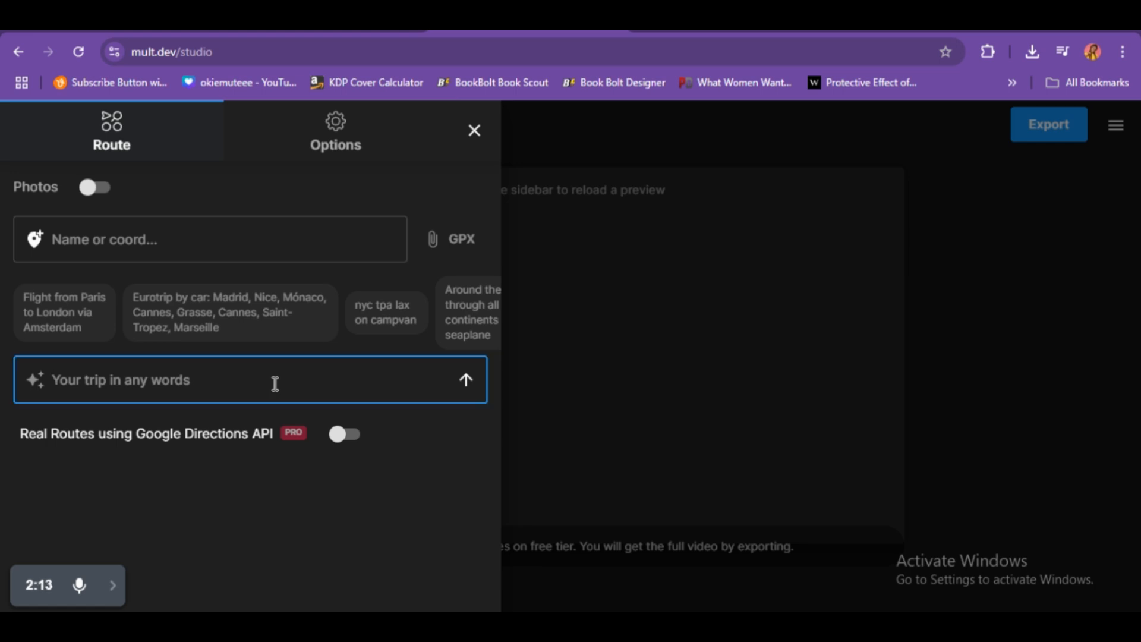
text(fro)
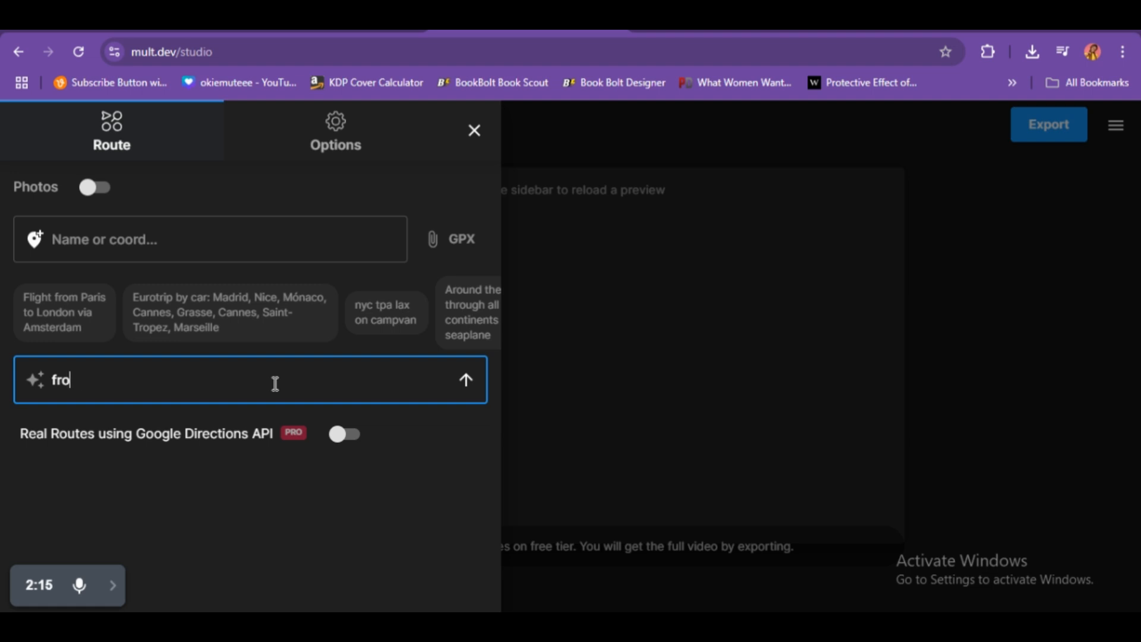
key(BackSpace)
key(BackSpace)
key(BackSpace)
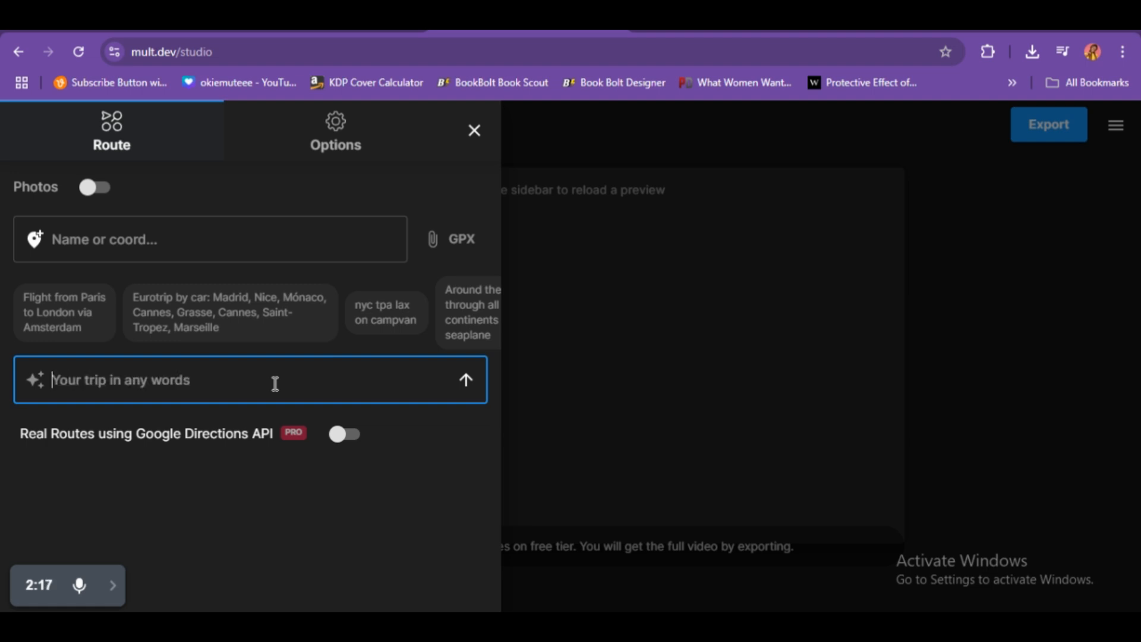
text(dui)
key(BackSpace)
key(BackSpace)
key(BackSpace)
text(D)
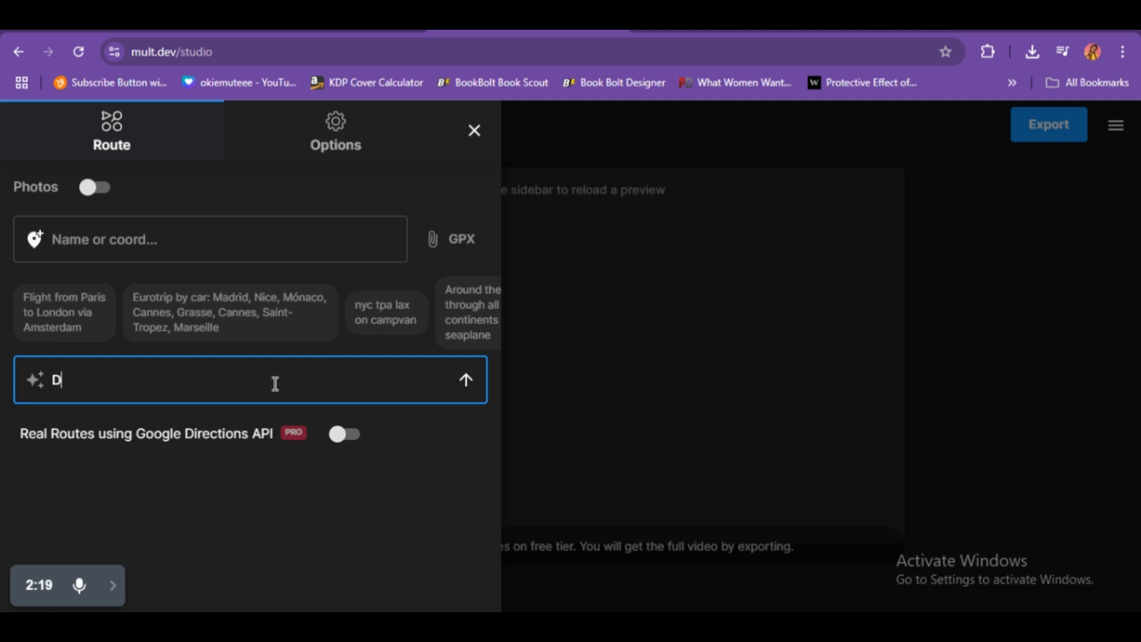
text(ubai to france to)
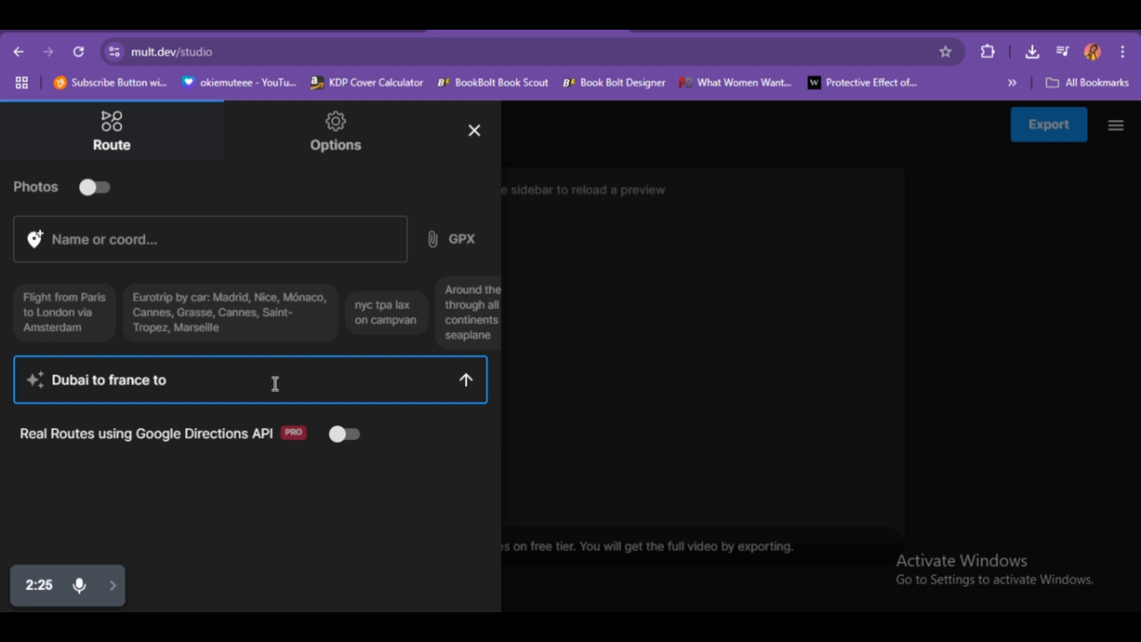
text( japan to india )
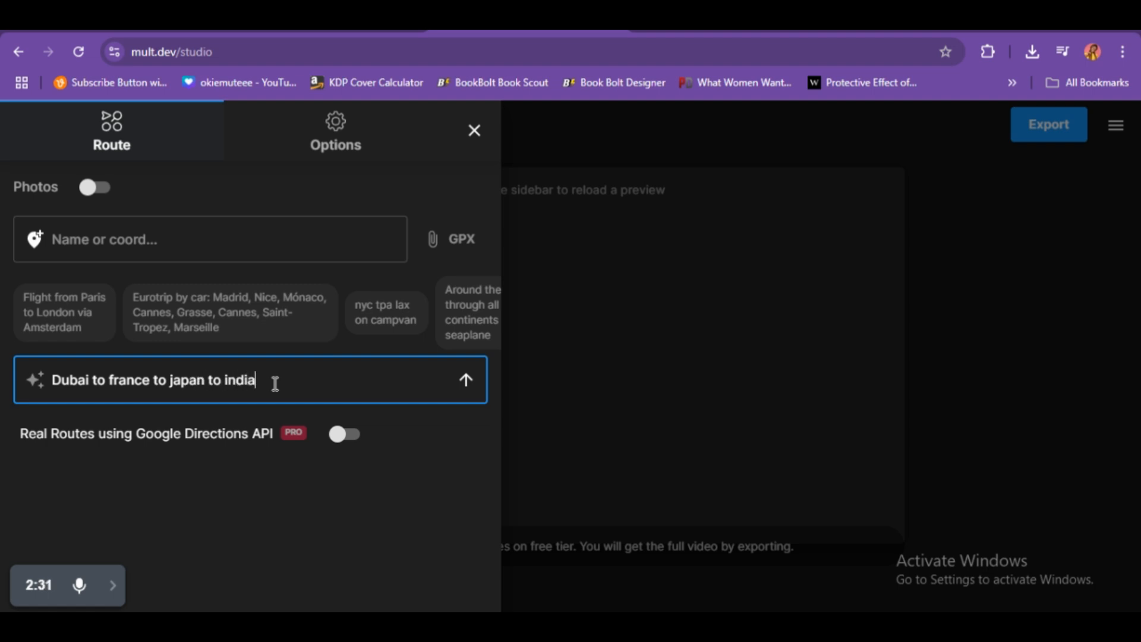
text(to)
text(moroco)
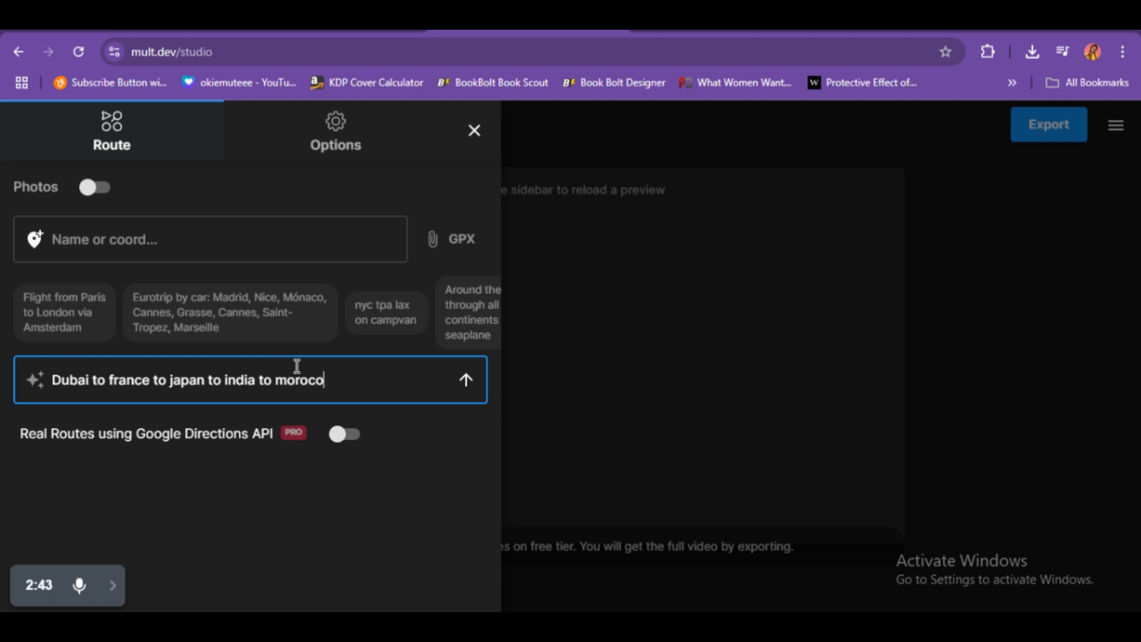
text( and nigeria)
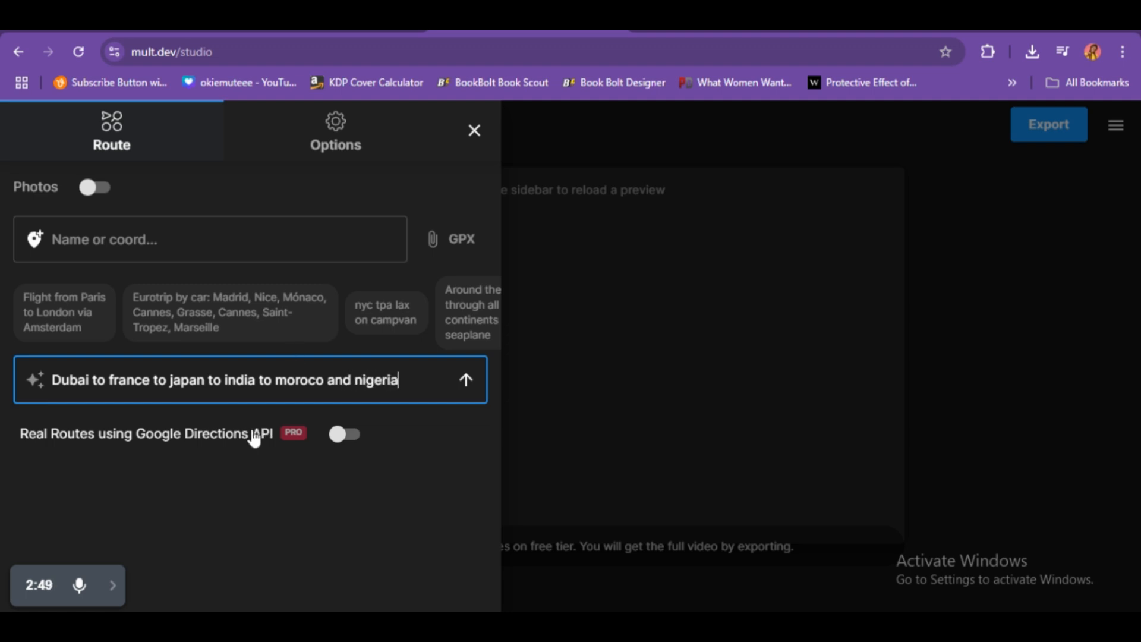
click(473, 388)
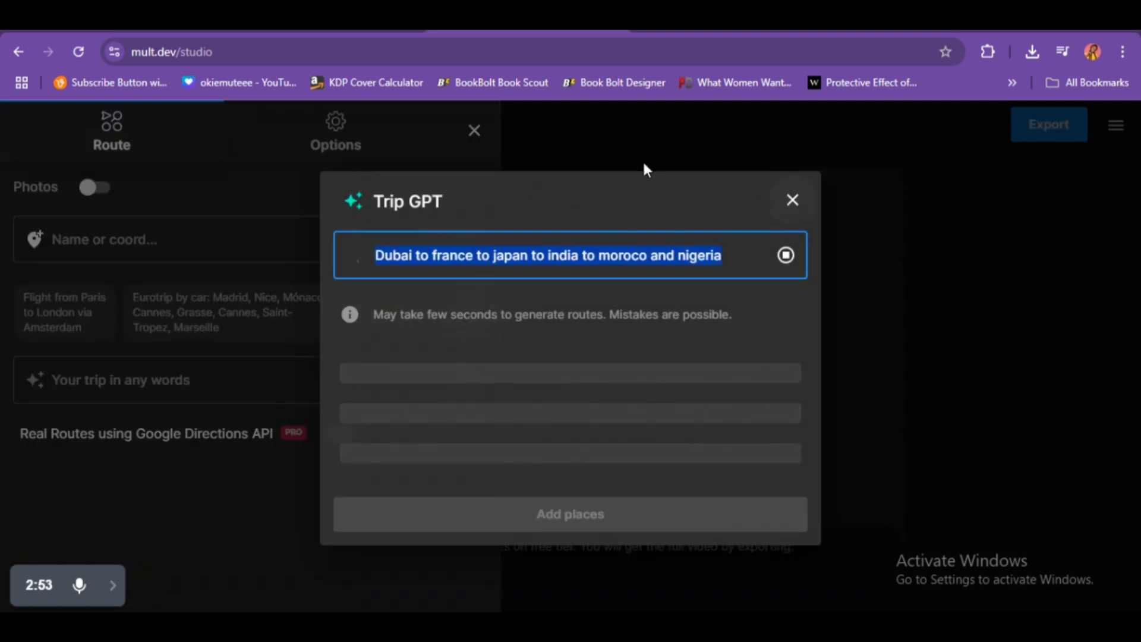
- Add the generated places Dubai, Paris, Tokyo, New Delhi and Casablanca to the route
scroll(500, 398, down, 2)
scroll(501, 398, down, 1)
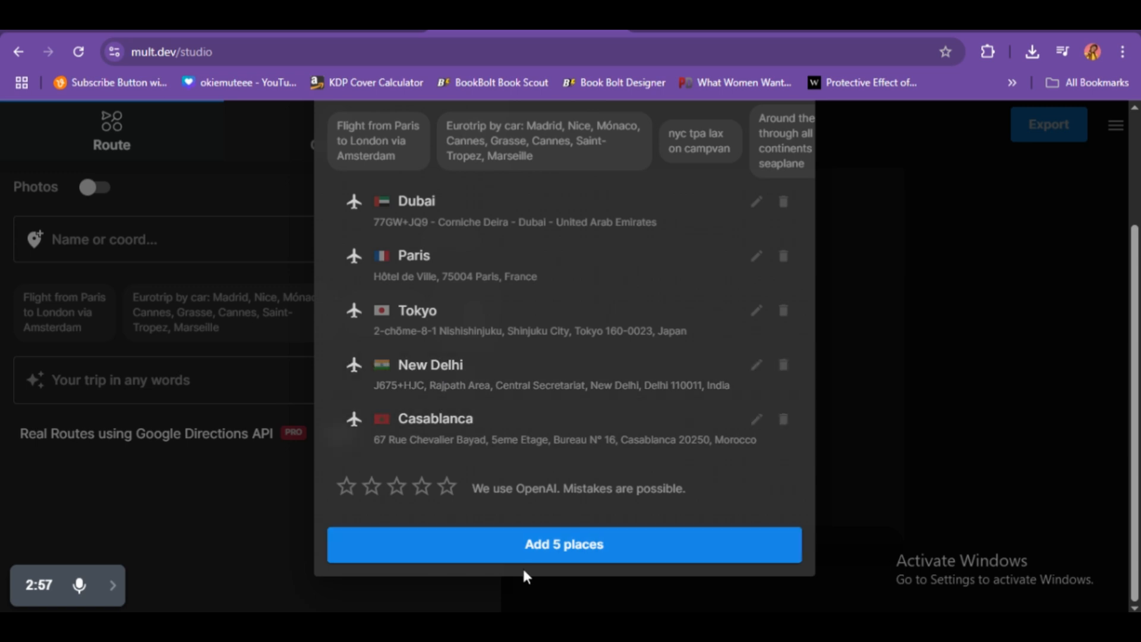
click(532, 549)
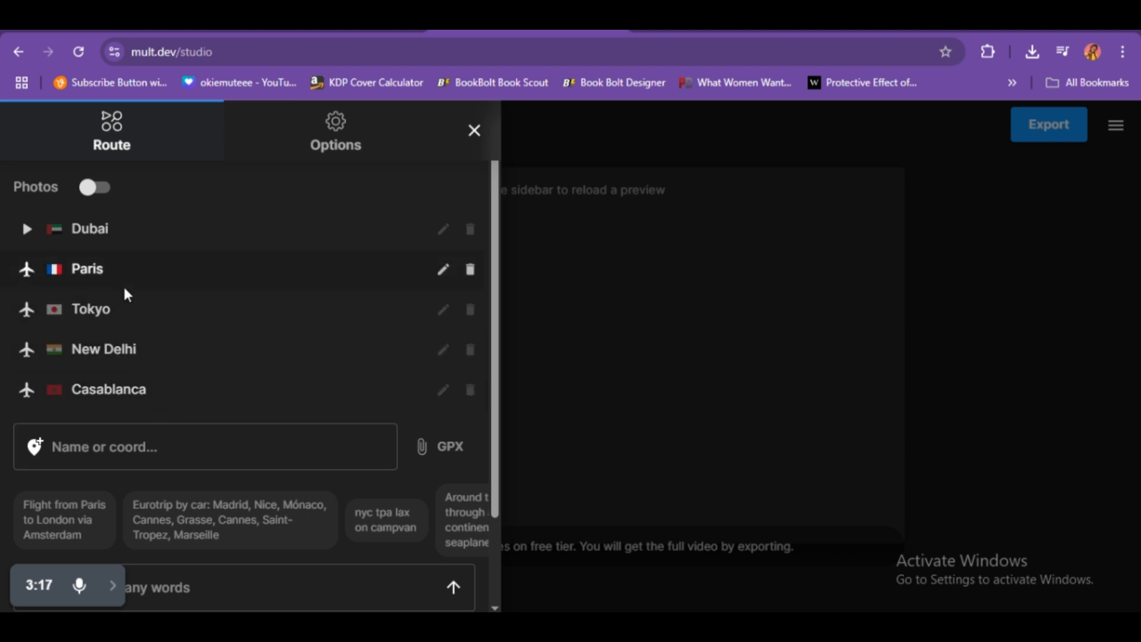
scroll(235, 340, down, 2)
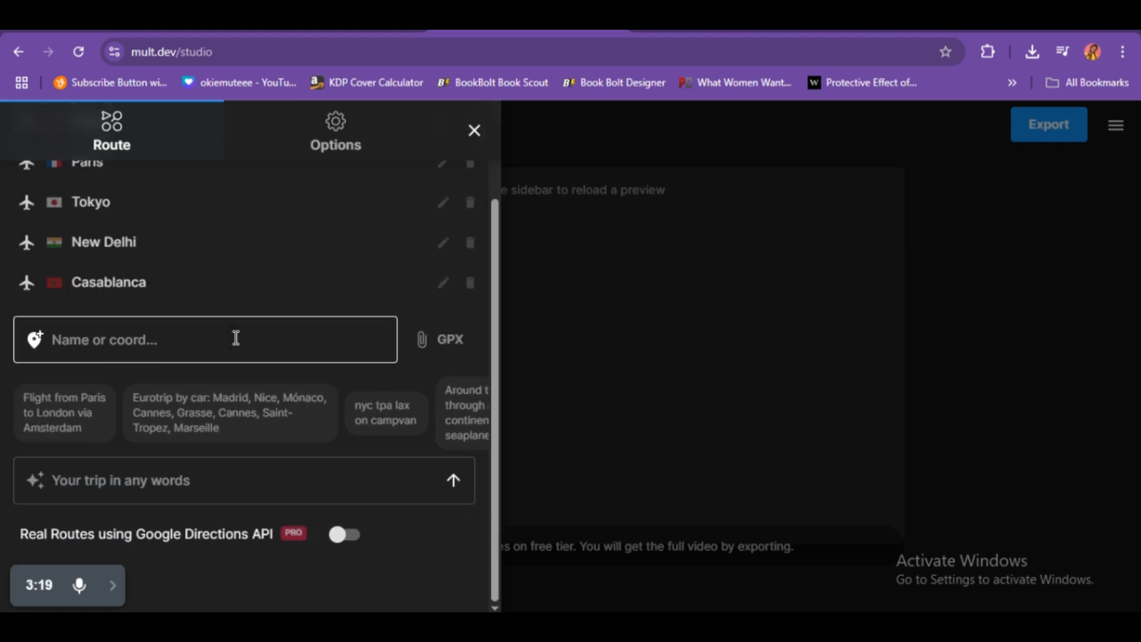
- Set the animation's background colour to pure red, #ff0000, in the style options
click(353, 141)
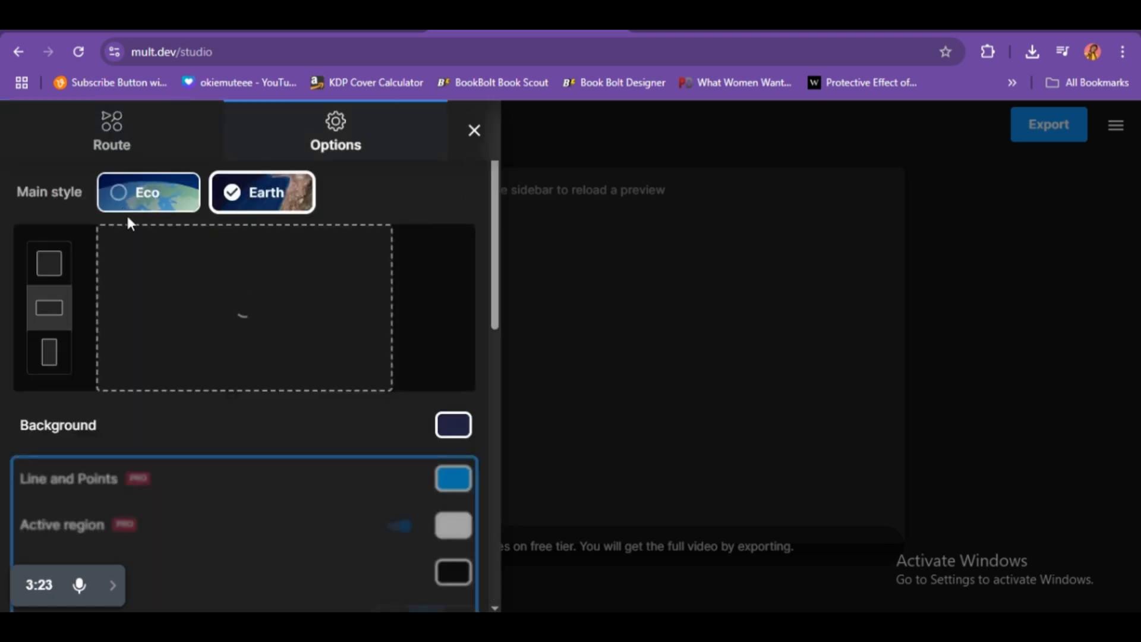
click(457, 434)
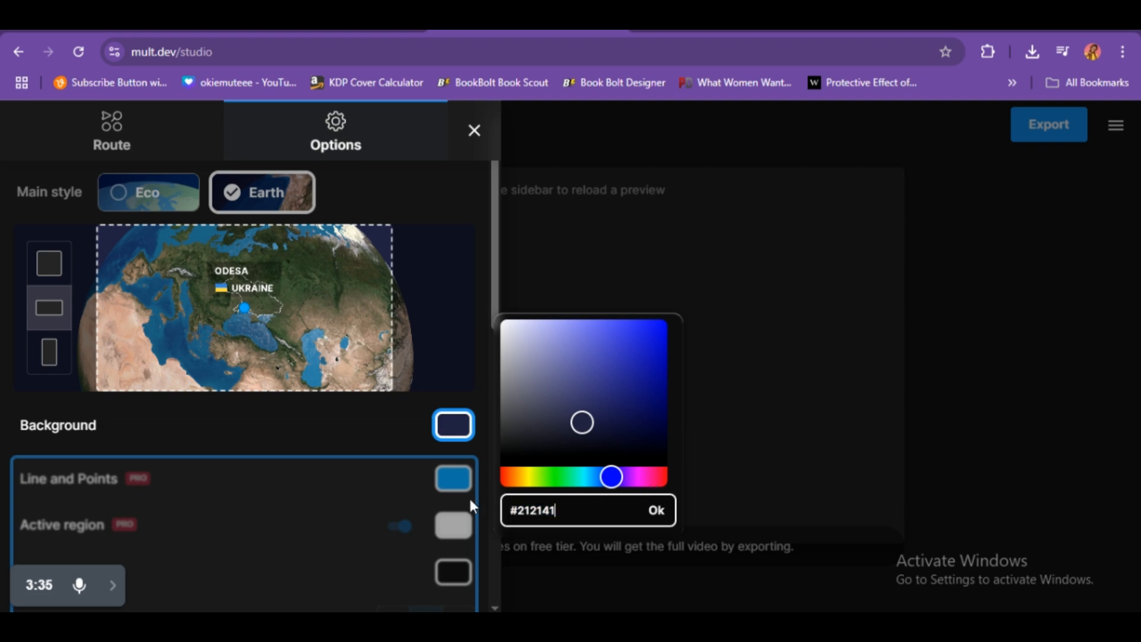
drag(612, 517, 506, 512)
key(ctrl+c)
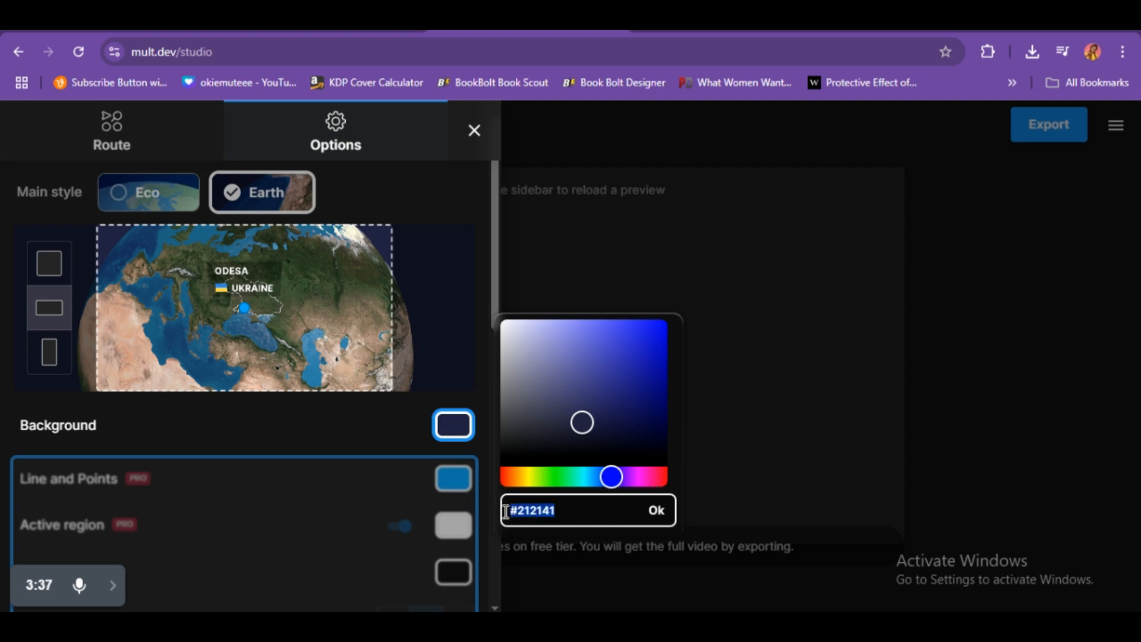
drag(608, 483, 696, 475)
drag(630, 394, 685, 306)
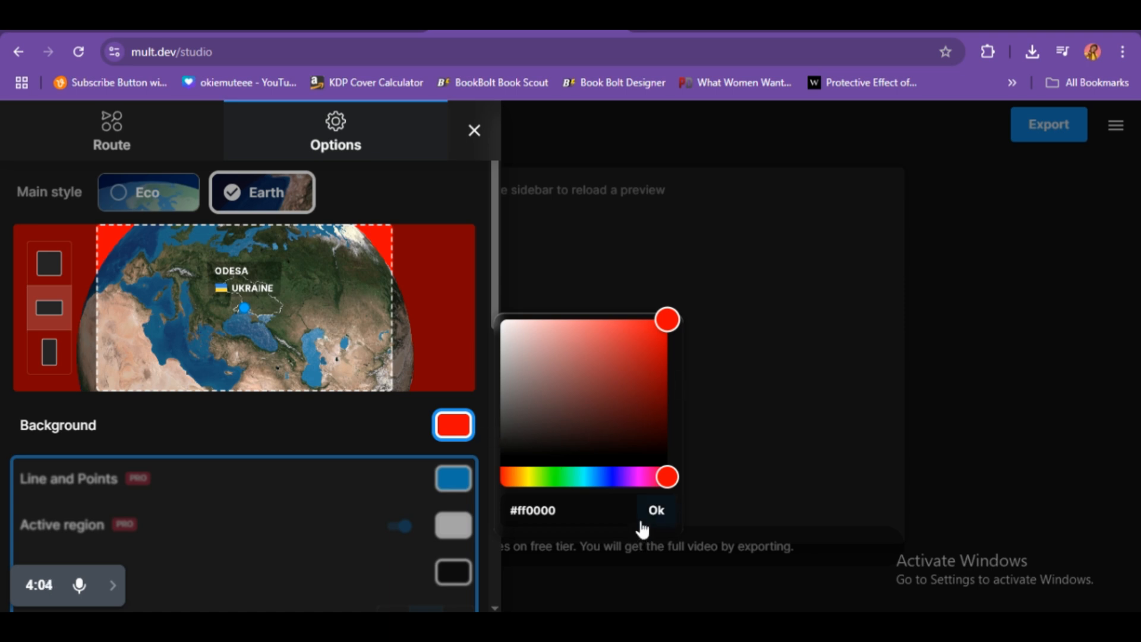
click(658, 520)
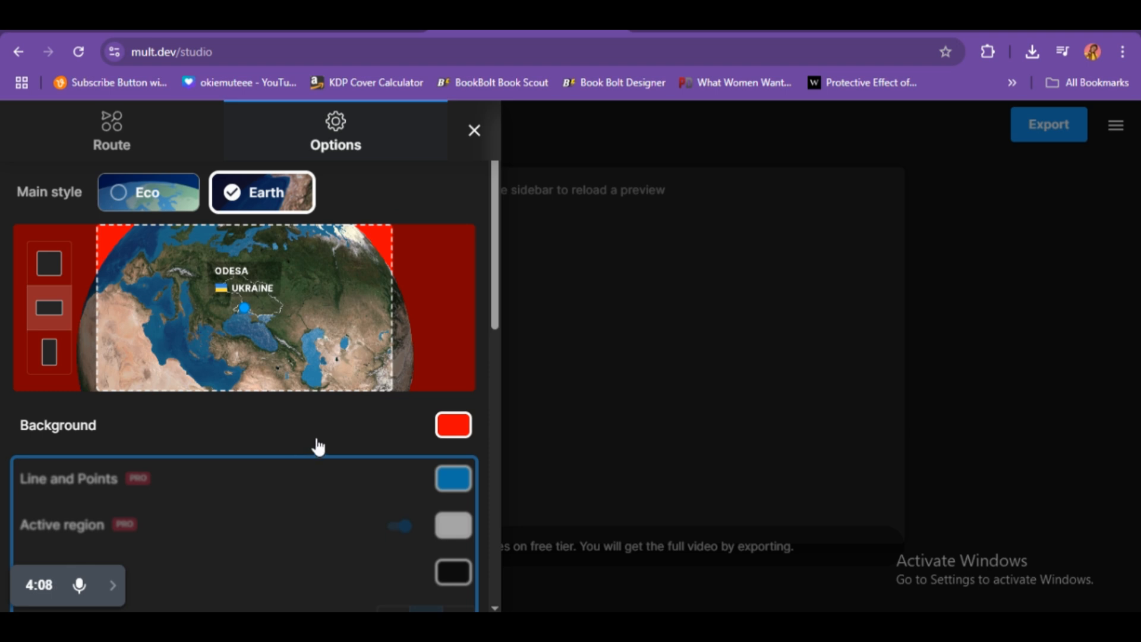
- Try the square and portrait frame formats on the map preview and return to the landscape format
click(52, 267)
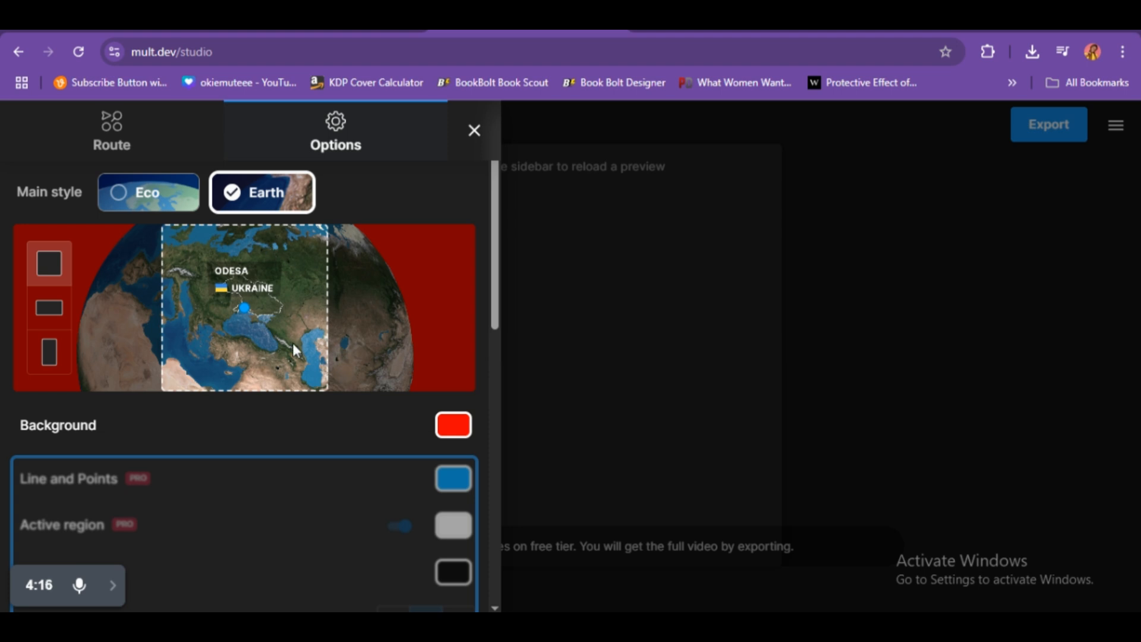
click(57, 315)
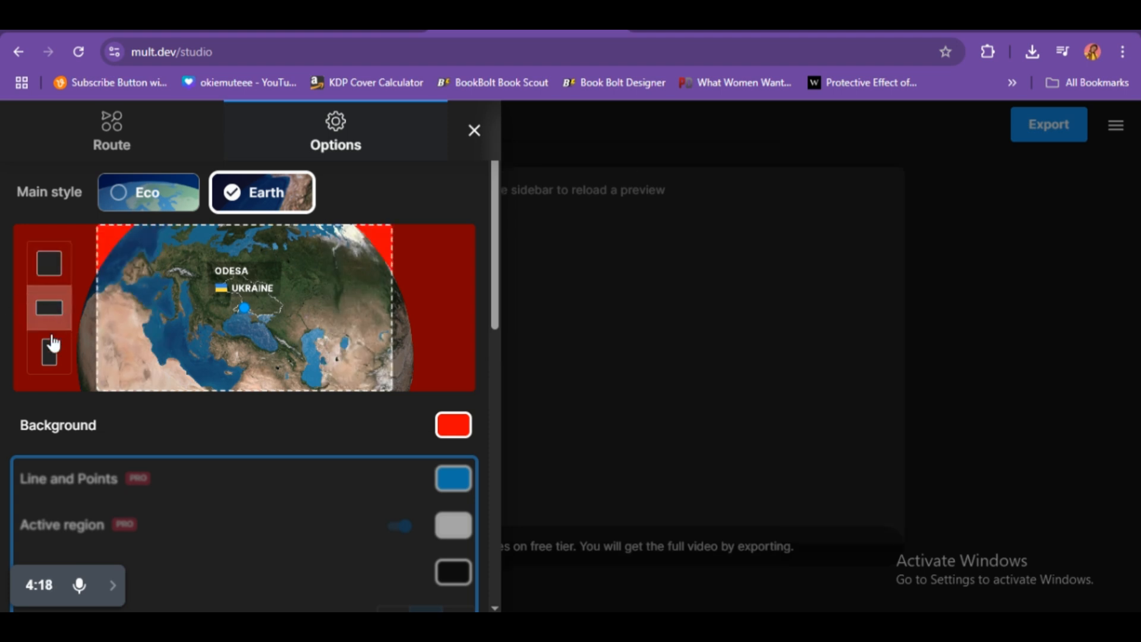
click(51, 354)
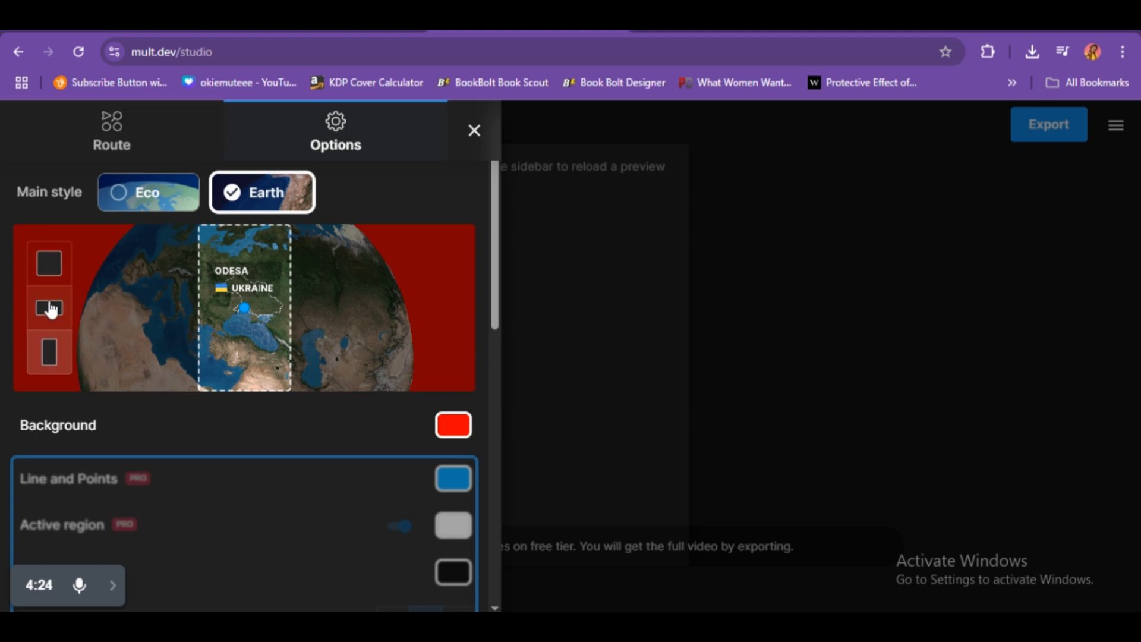
click(49, 315)
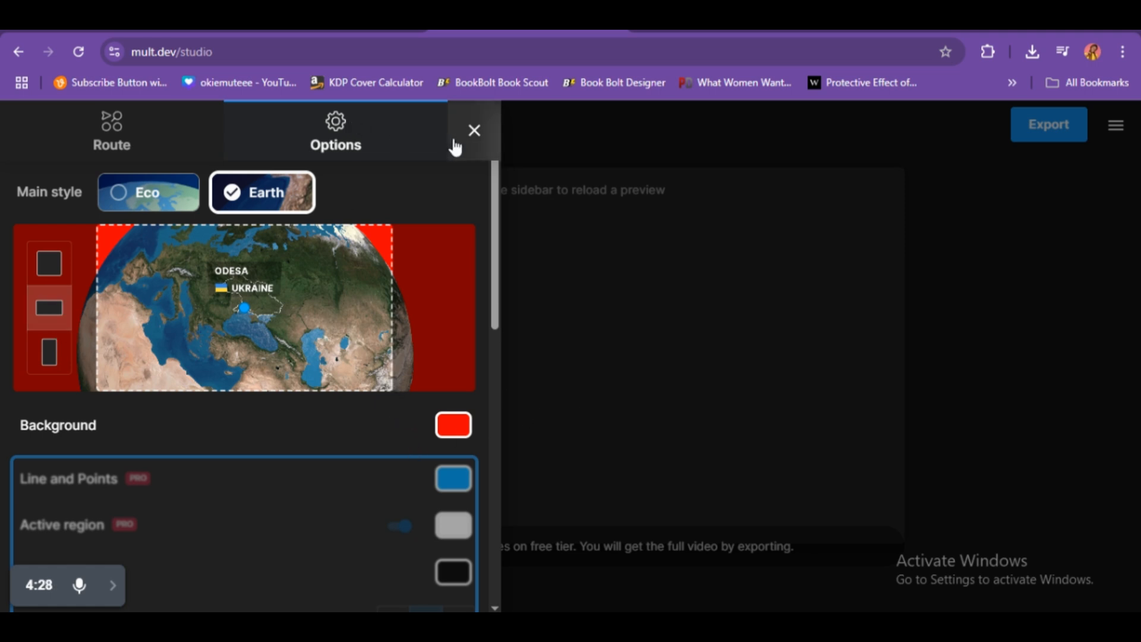
- Close the animation options to reload and play the updated map preview
click(473, 132)
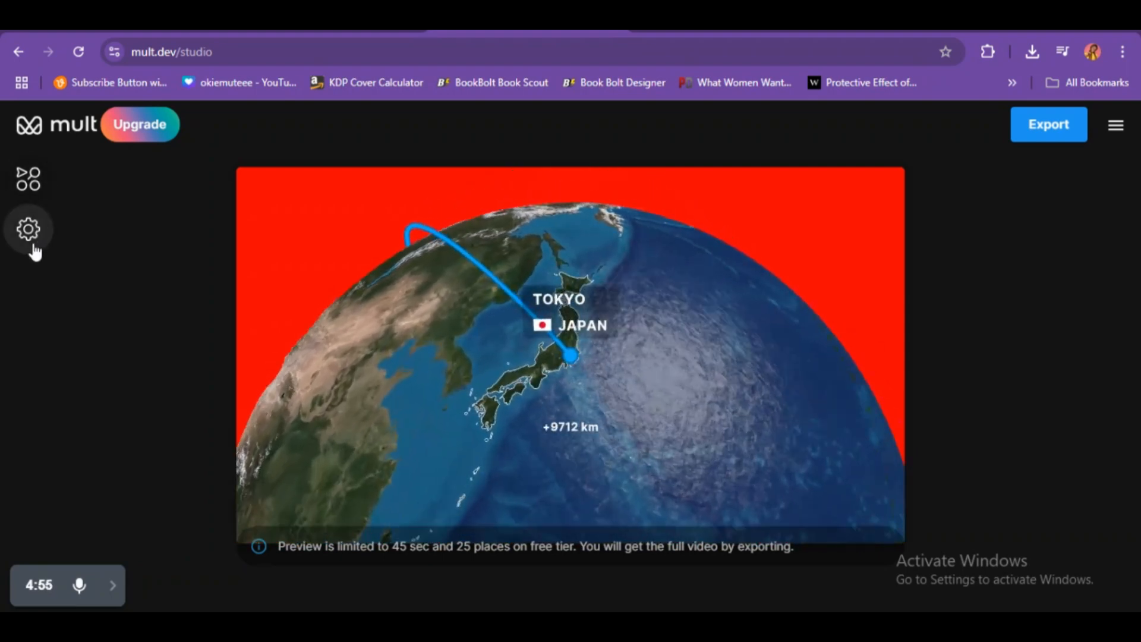
- Compare the portrait and square frame formats in the animation options, choose portrait and reload the map preview
click(28, 230)
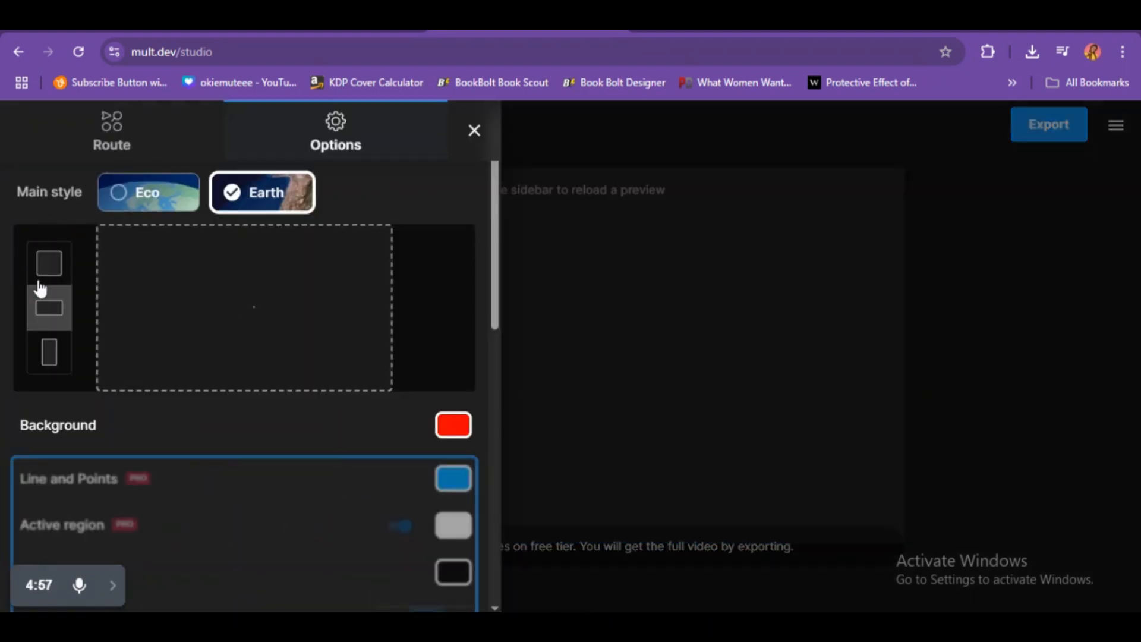
click(47, 350)
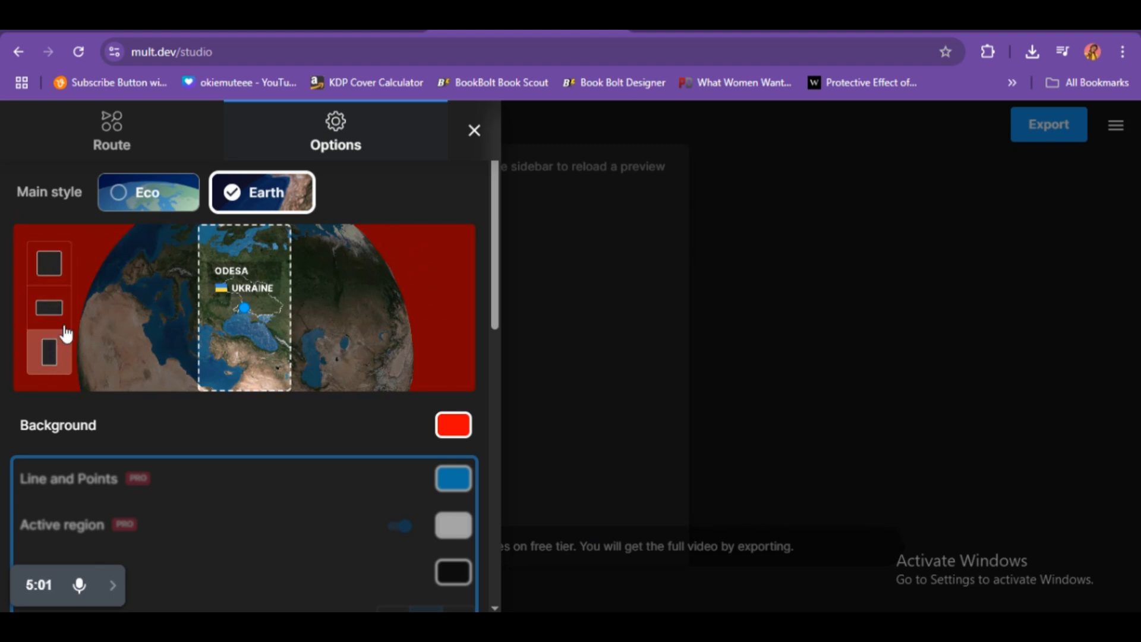
click(61, 267)
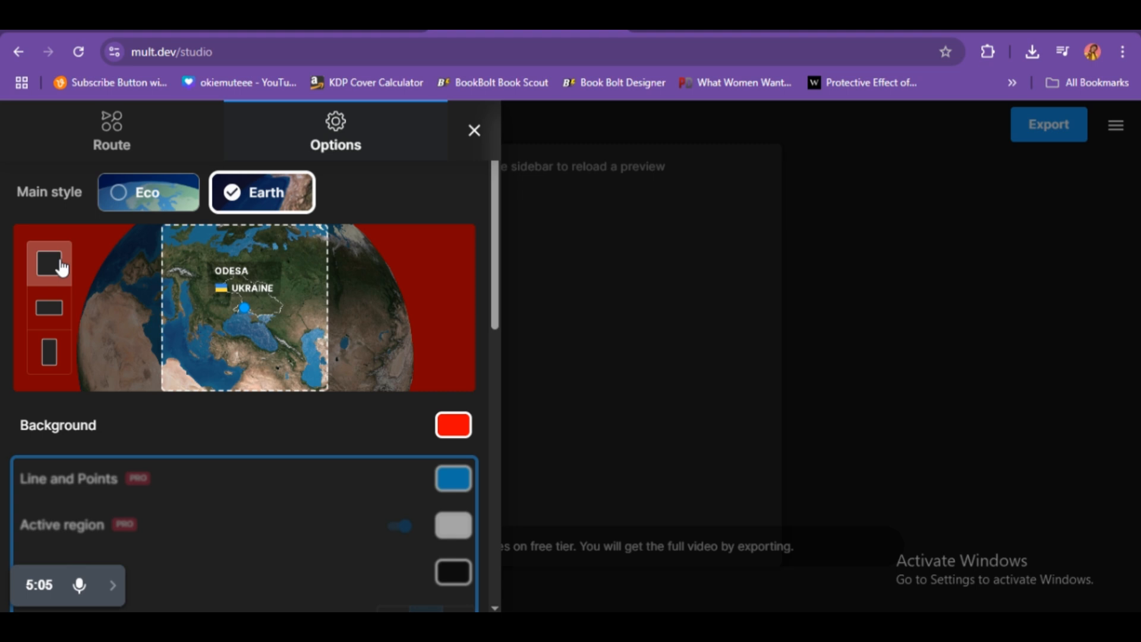
click(53, 354)
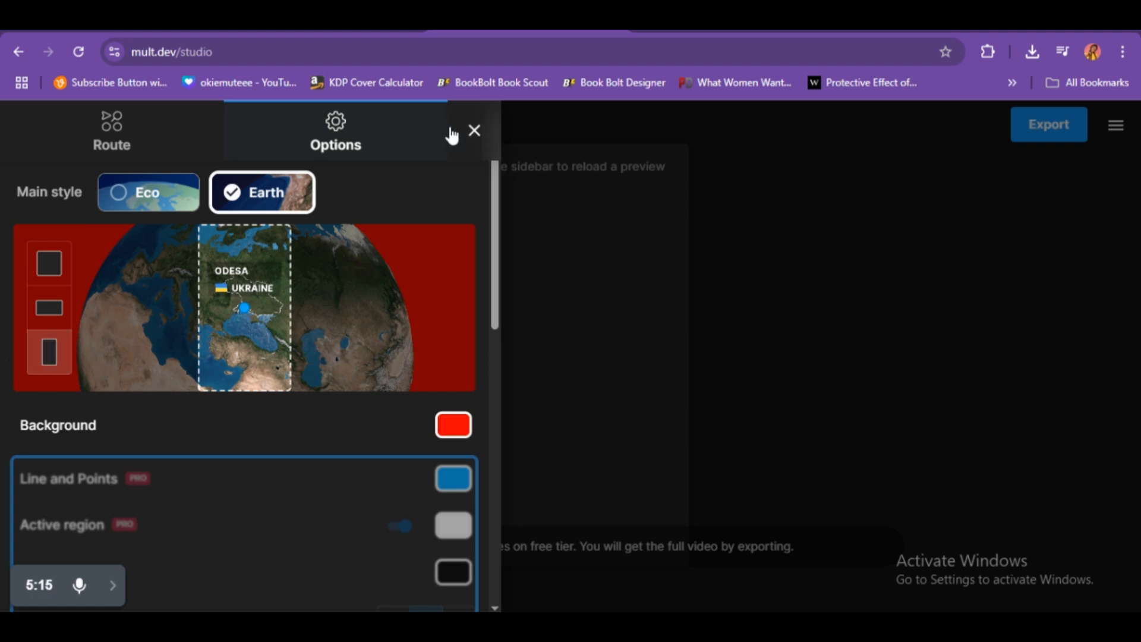
click(475, 131)
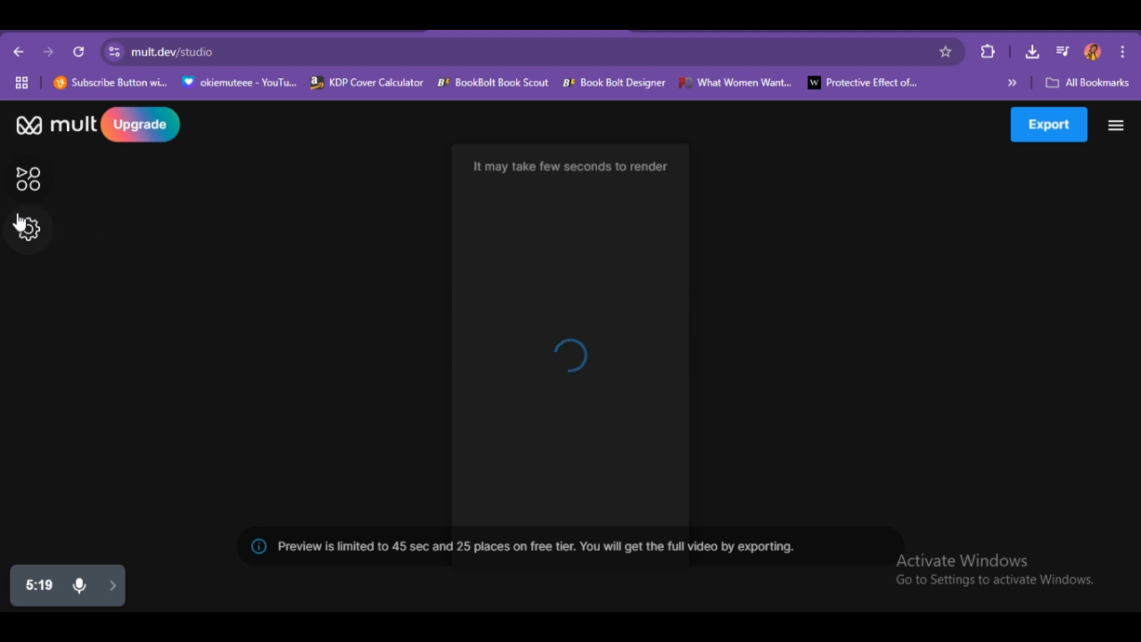
click(28, 238)
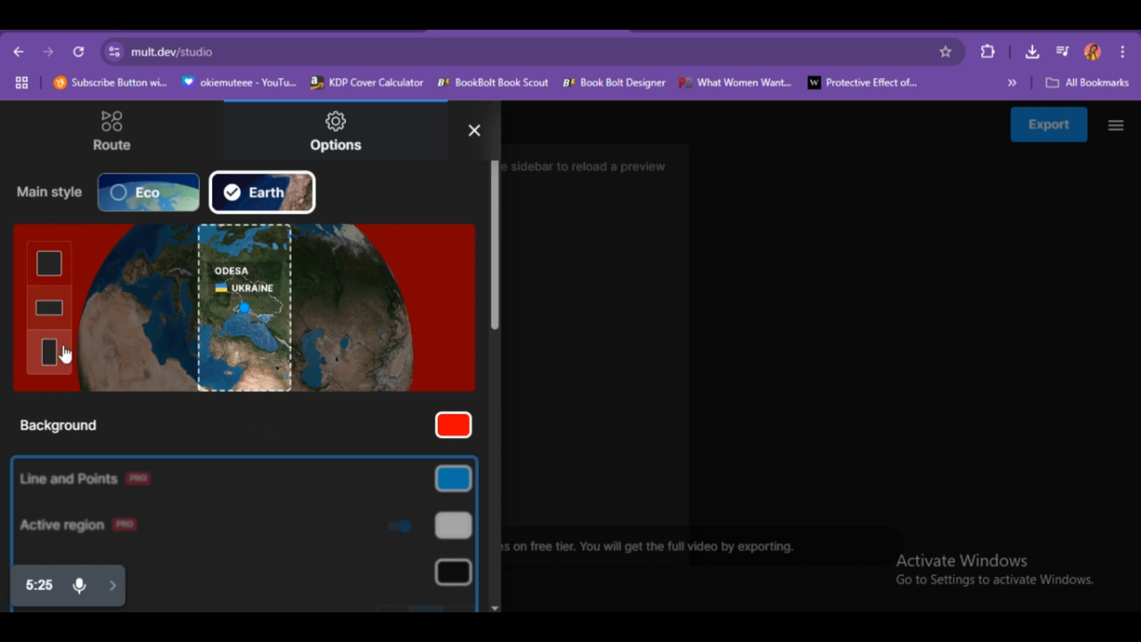
click(475, 132)
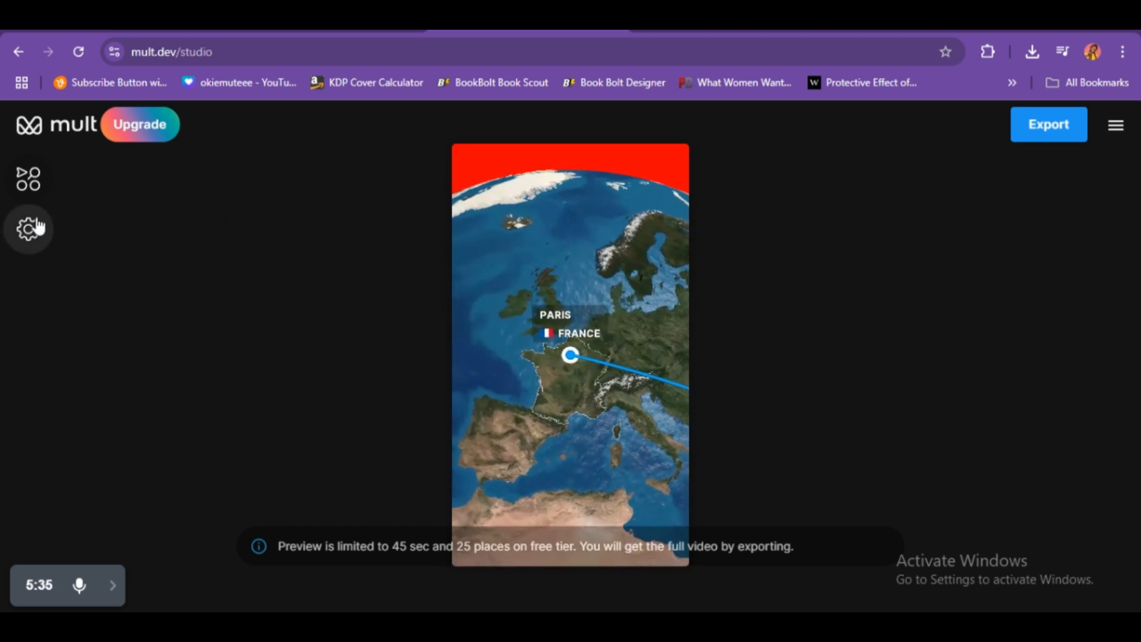
- Replace the animation's red background with the dark navy blue colour code and reload the preview
click(30, 227)
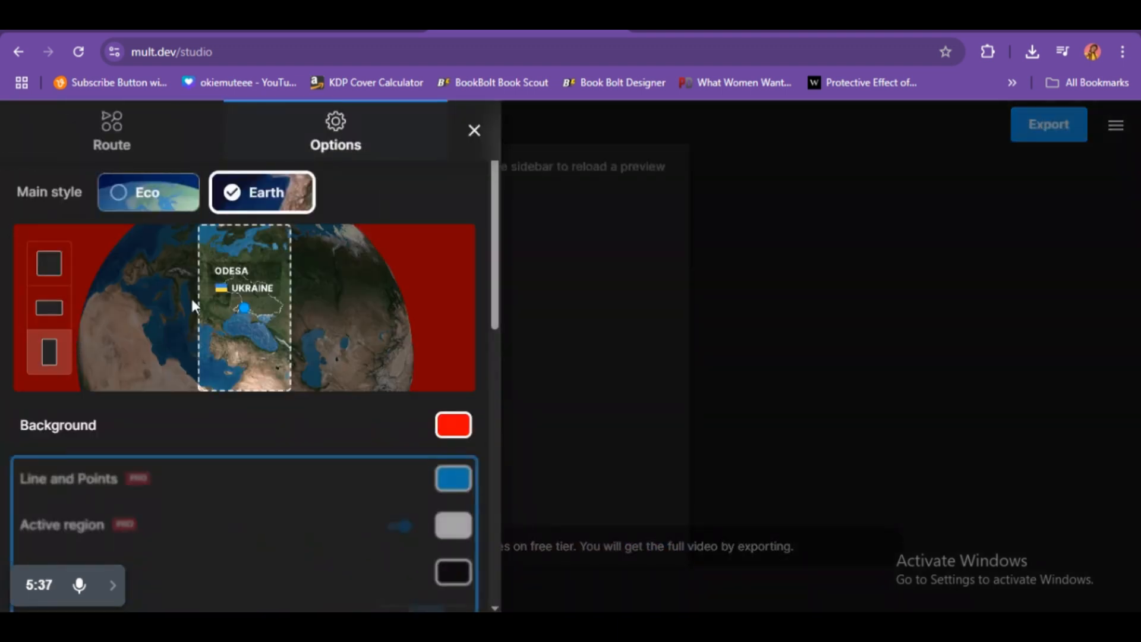
click(447, 429)
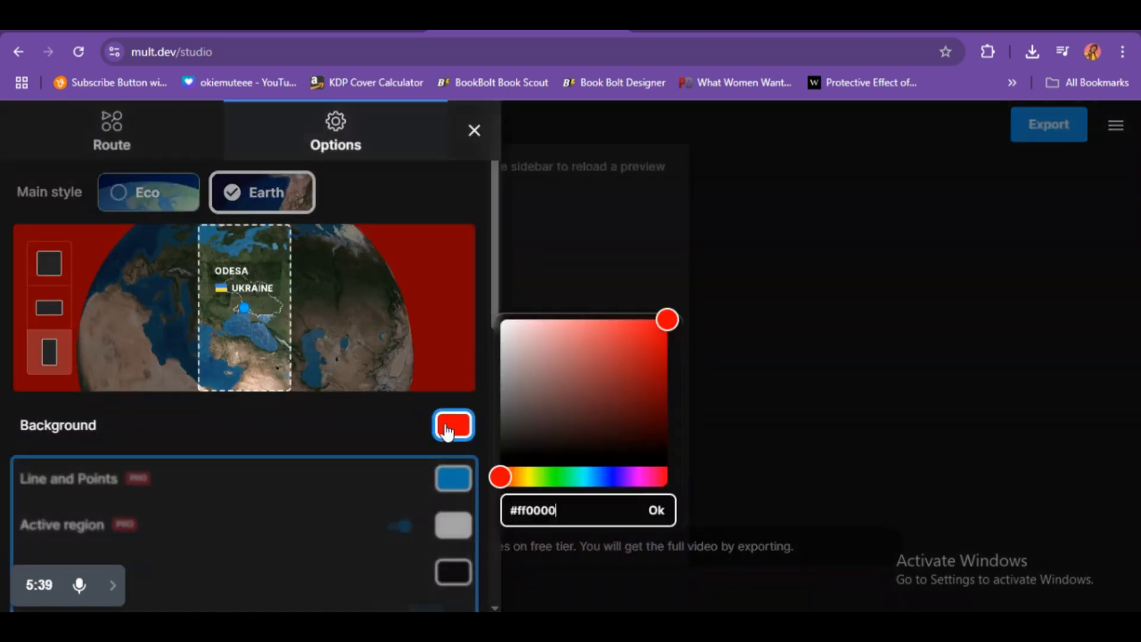
click(563, 510)
key(ctrl+a)
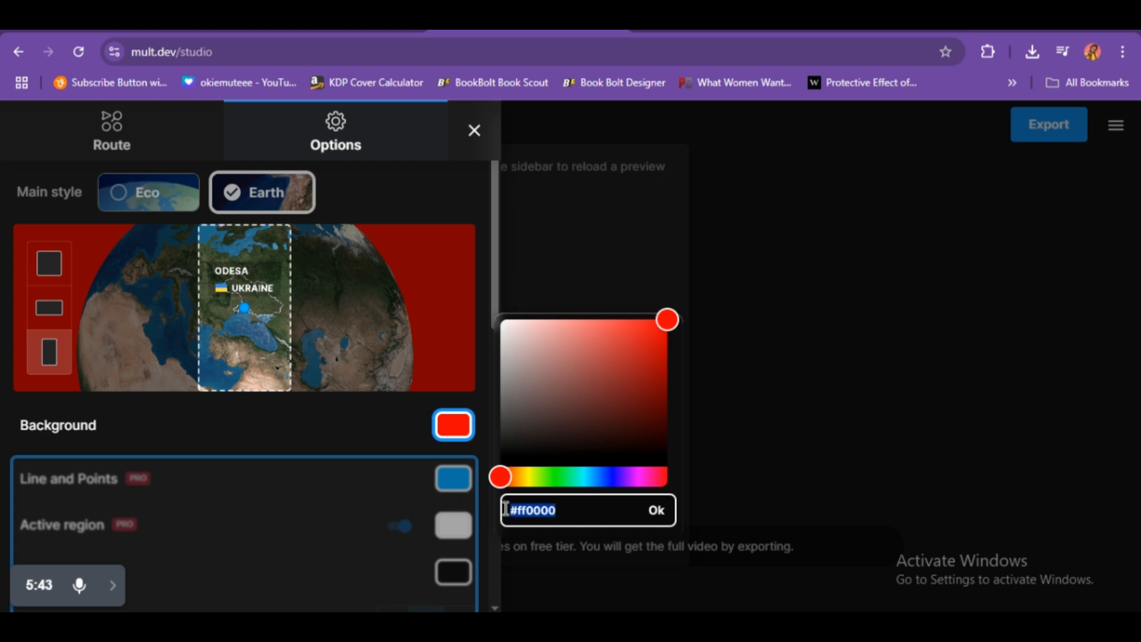
key(ctrl+v)
click(652, 523)
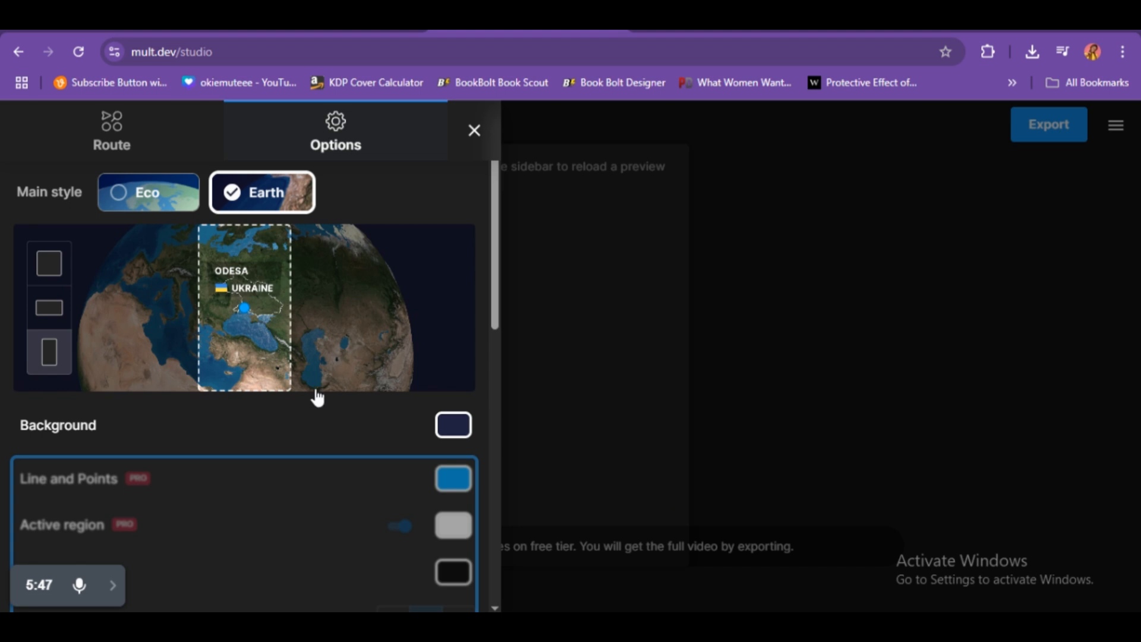
click(476, 130)
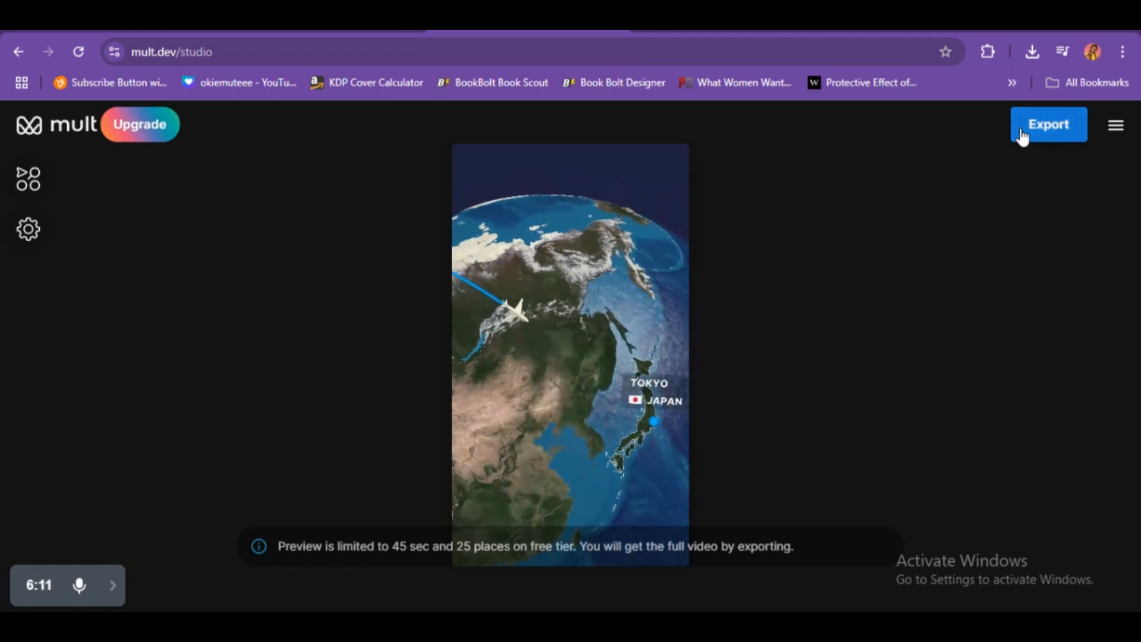
- Export the animation in portrait format at 432×768 and 30 FPS, and download the finished MP4 video
click(1020, 128)
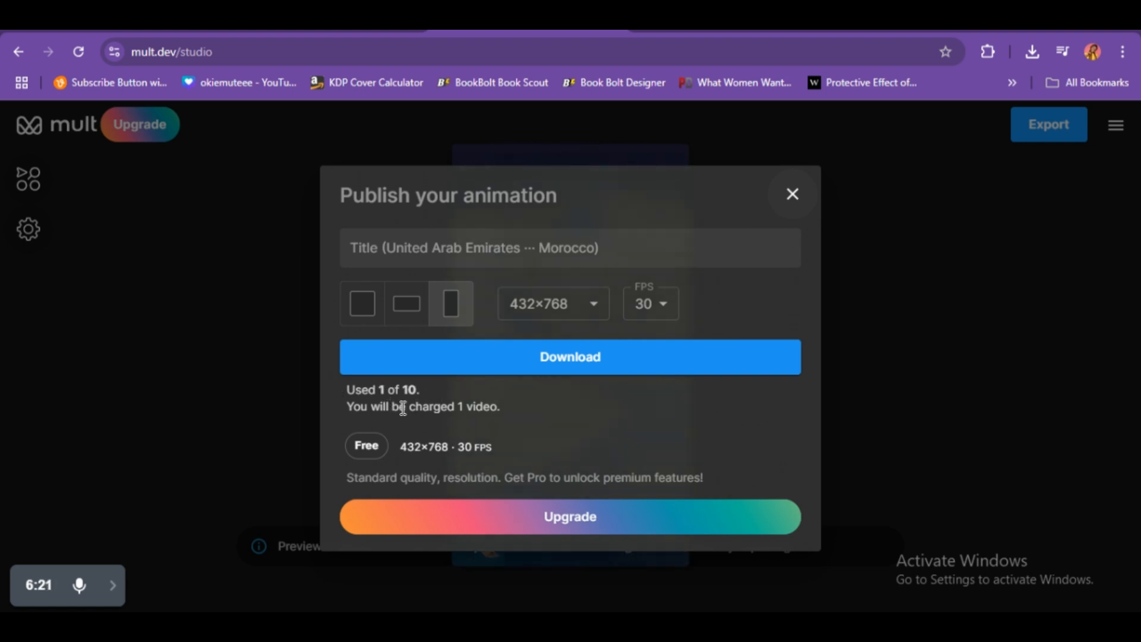
click(581, 375)
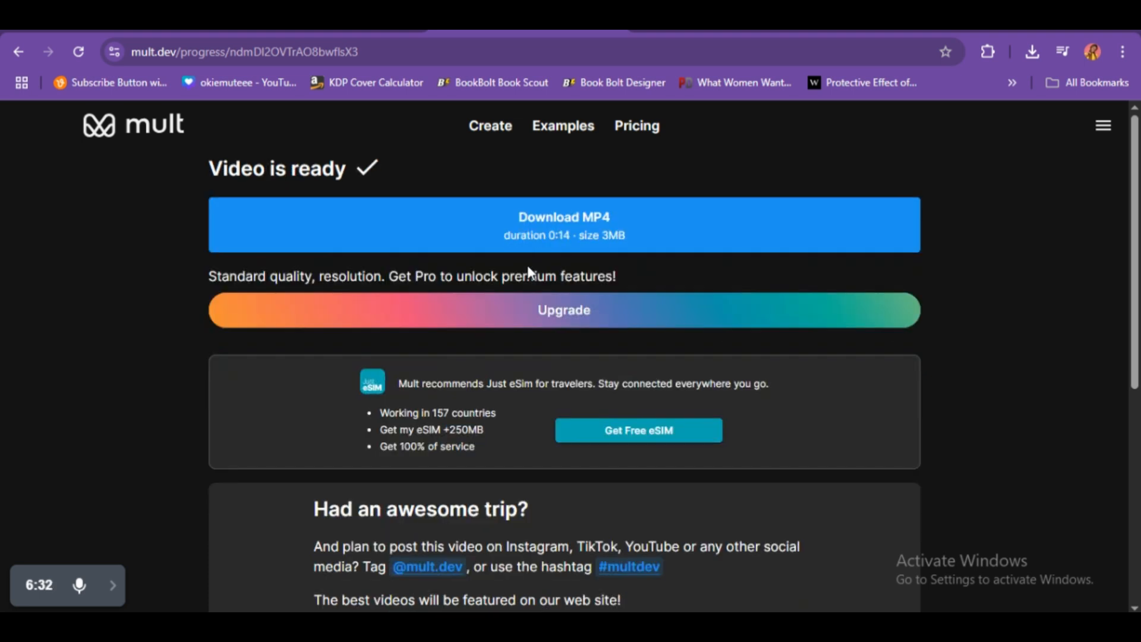
click(600, 228)
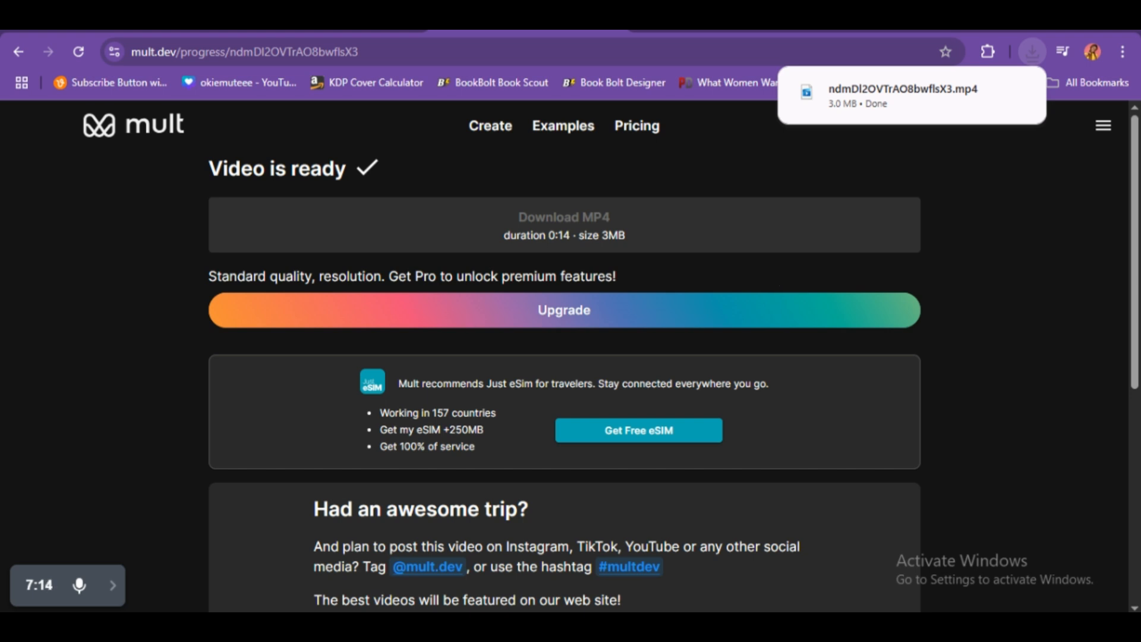
click(115, 590)
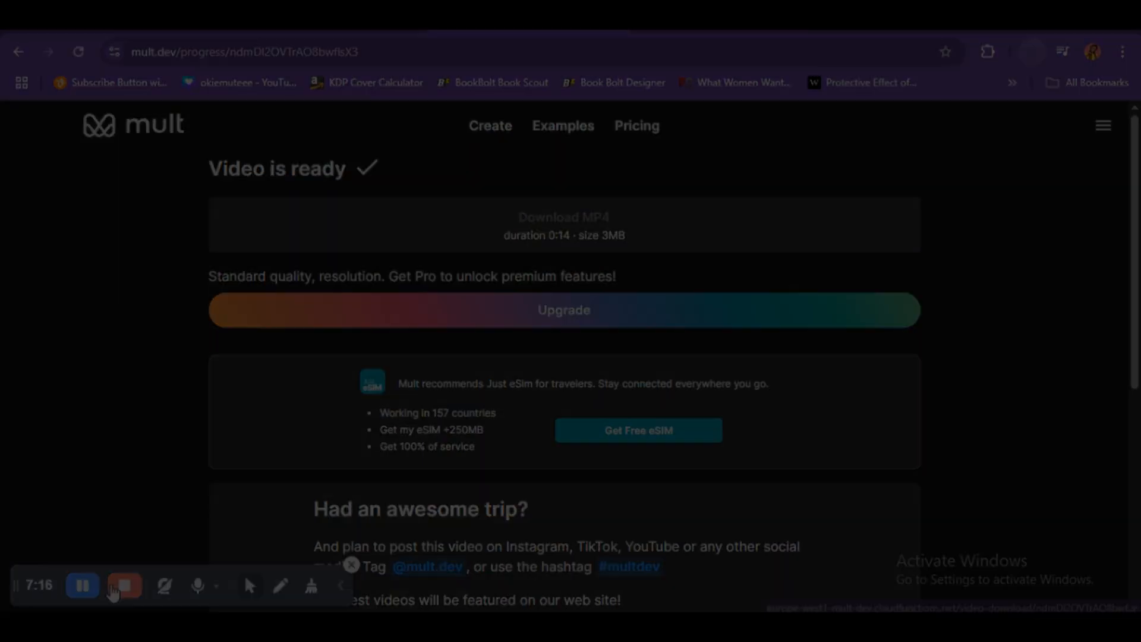